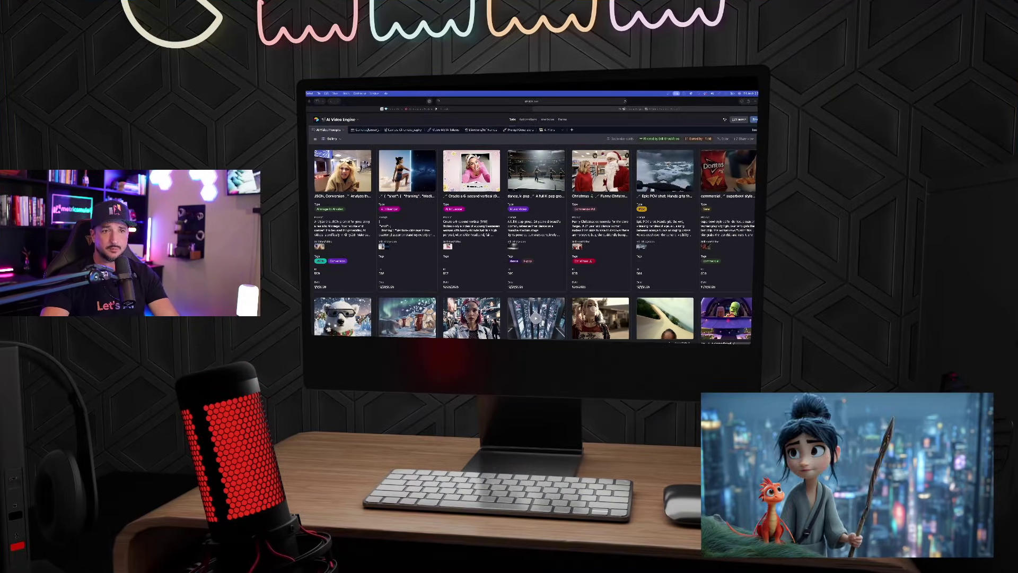
Open the ARRI ALEXA cinematic-realism record in Airtable and copy its bubble-gum prompt text
{"action": "left_click", "coordinate": [600, 318]}
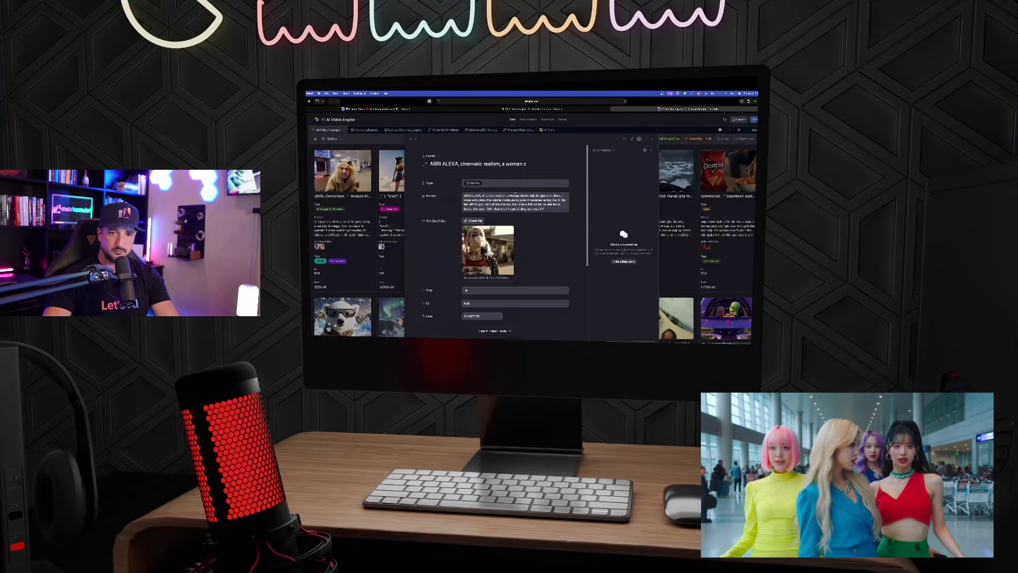
{"action": "left_click", "coordinate": [514, 202]}
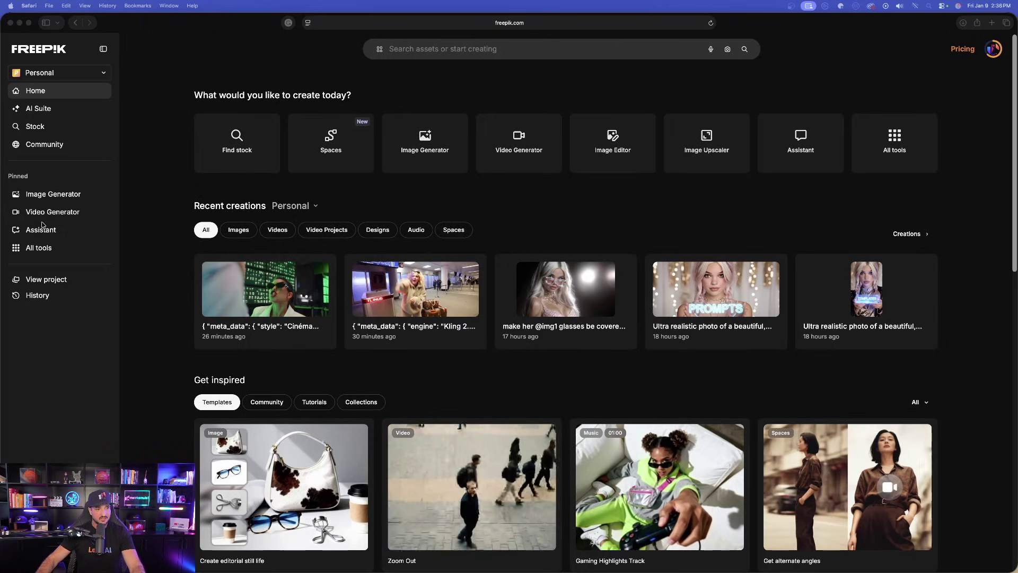
Start a Kling 2.6 video with the ARRI ALEXA bubble-gum prompt pasted in, checking its quoted line
{"action": "left_click", "coordinate": [62, 214]}
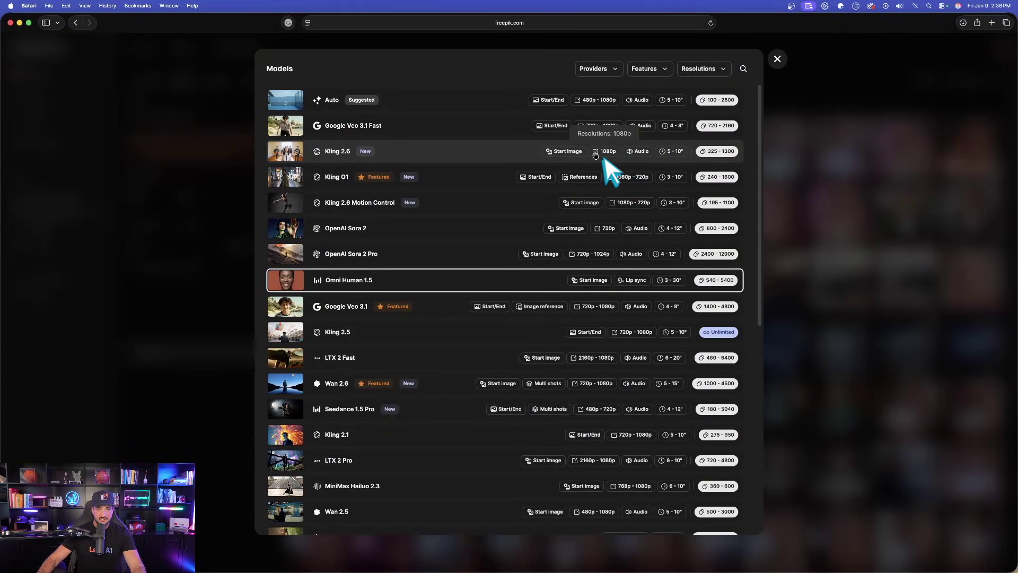
{"action": "left_click", "coordinate": [440, 156]}
{"action": "left_click", "coordinate": [186, 234]}
{"action": "type", "text": "ARRI ALEXA, cinematic realism, a woman chews bubble gum and blows a massive bubble, the bubble continues to grow, it becomes so big that it lifts her off the ground and into the sky, the camera follows her as she looks down, she says \"Well, that wasn't a good idea, now was it?!\""}
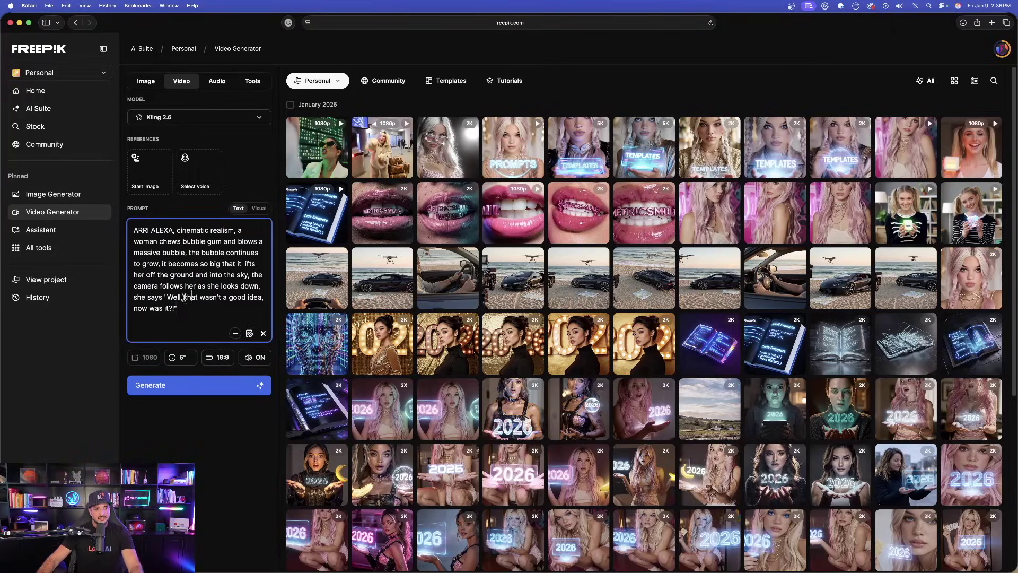
{"action": "left_click_drag", "start_coordinate": [166, 297], "coordinate": [196, 316]}
{"action": "left_click", "coordinate": [199, 305]}
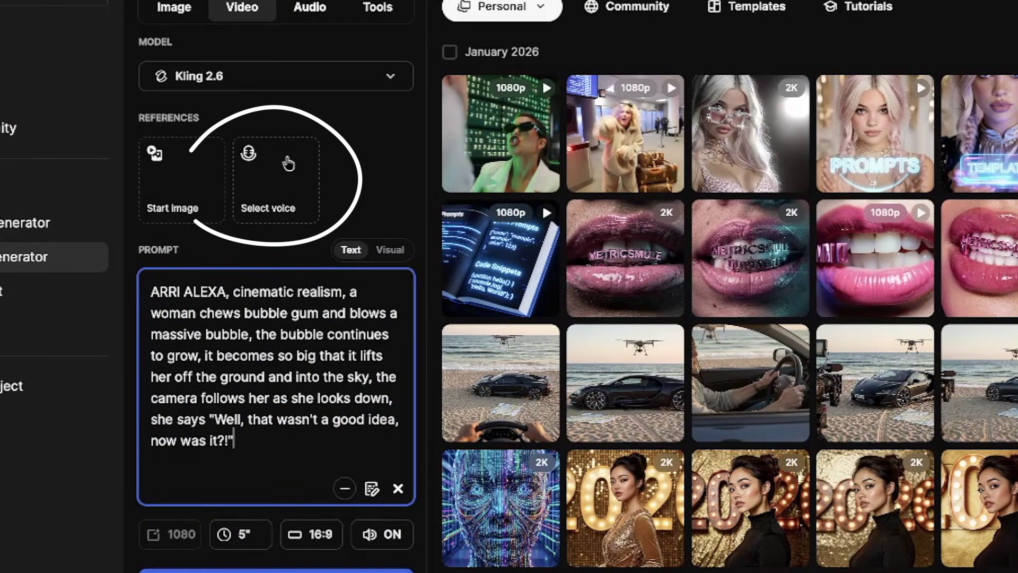
Attach a chosen voice to the bubble-gum clip, launch generation, and open the start-image media picker
{"action": "left_click", "coordinate": [266, 194]}
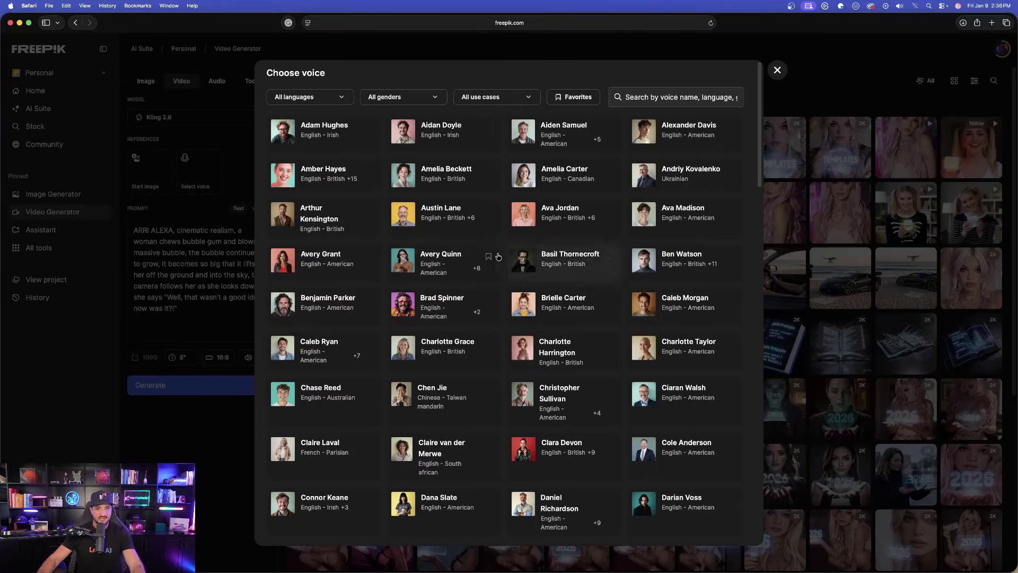
{"action": "scroll", "coordinate": [499, 256], "scroll_direction": "down", "scroll_amount": 20}
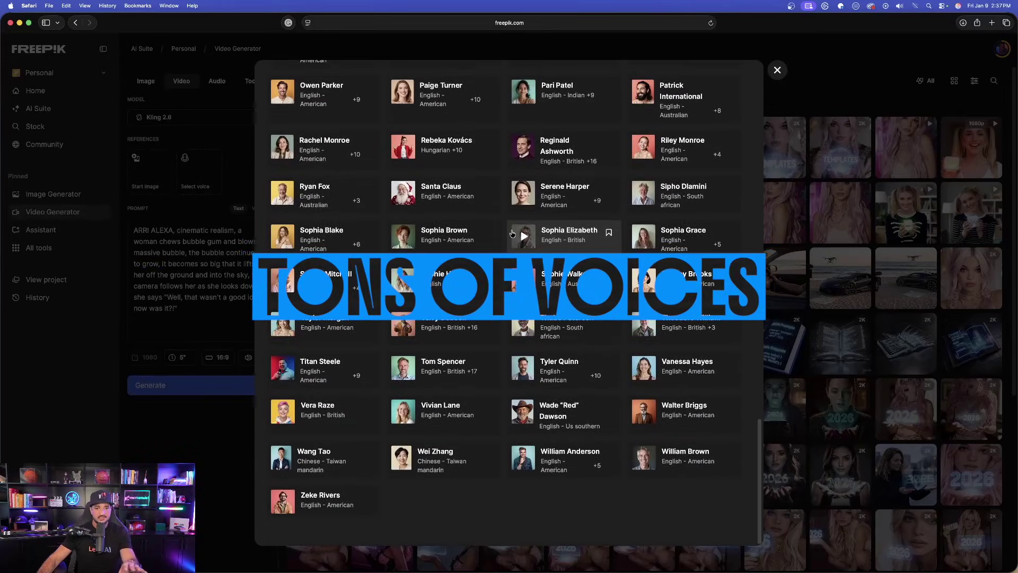
{"action": "scroll", "coordinate": [512, 233], "scroll_direction": "up", "scroll_amount": 20}
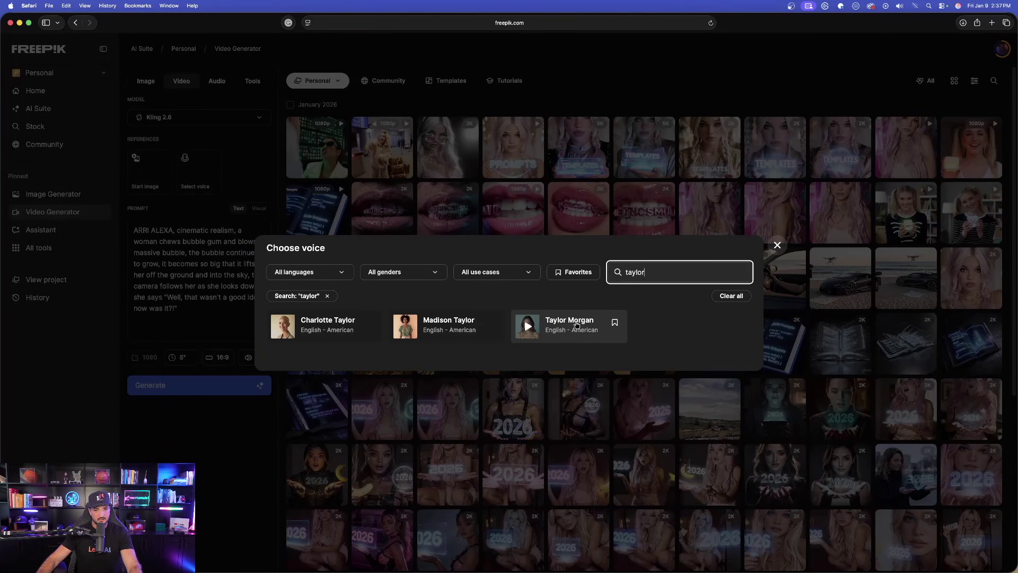
{"action": "left_click", "coordinate": [577, 326]}
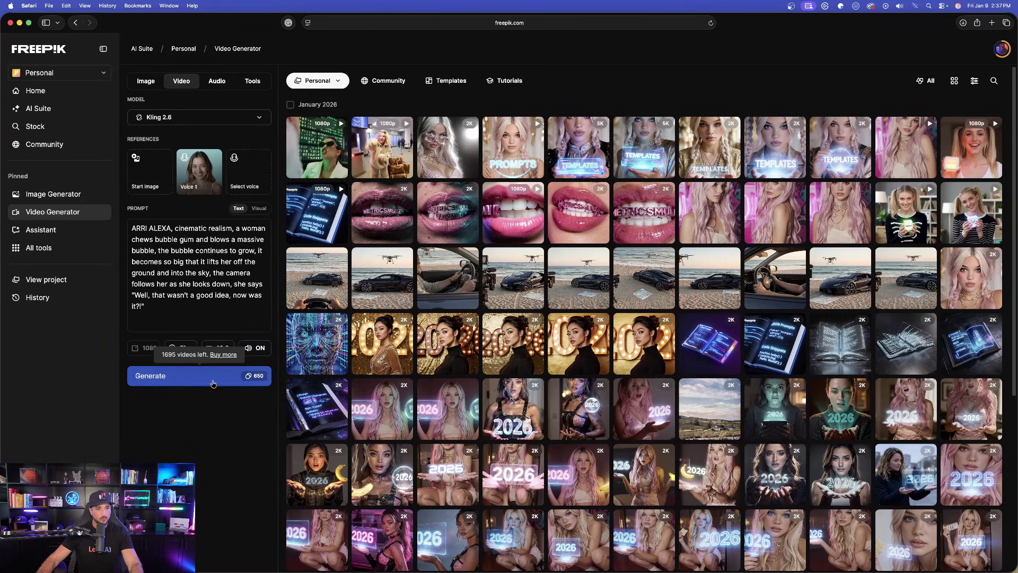
{"action": "left_click", "coordinate": [261, 378]}
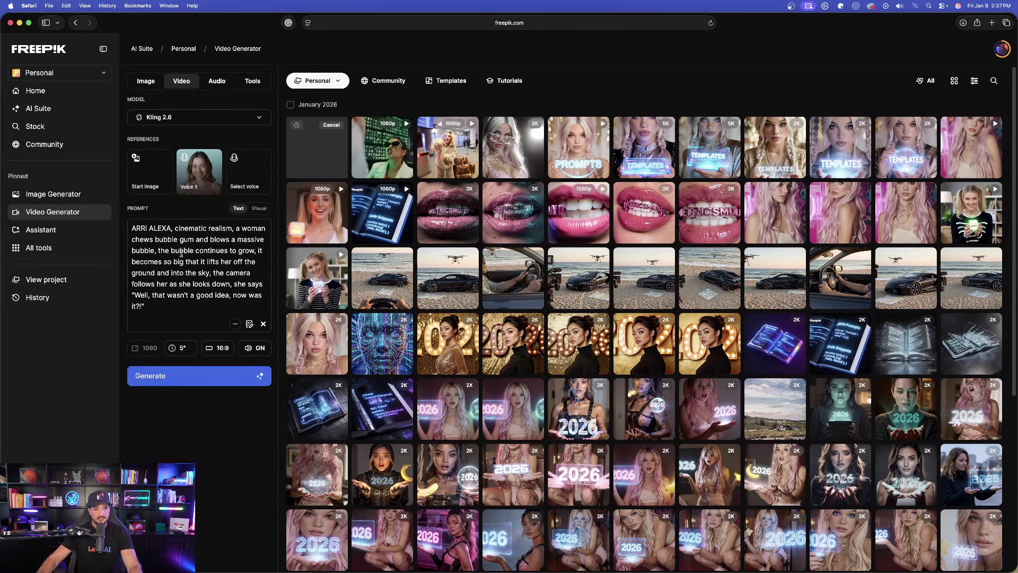
{"action": "left_click", "coordinate": [151, 173]}
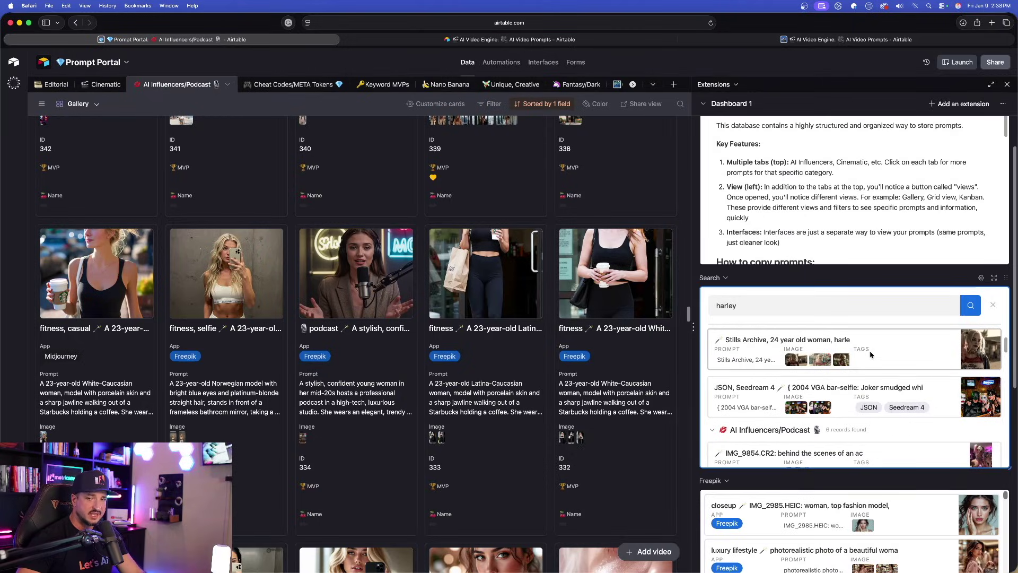
Download the first Harley Quinn image from the Stills Archive record at full size
{"action": "left_click", "coordinate": [892, 355]}
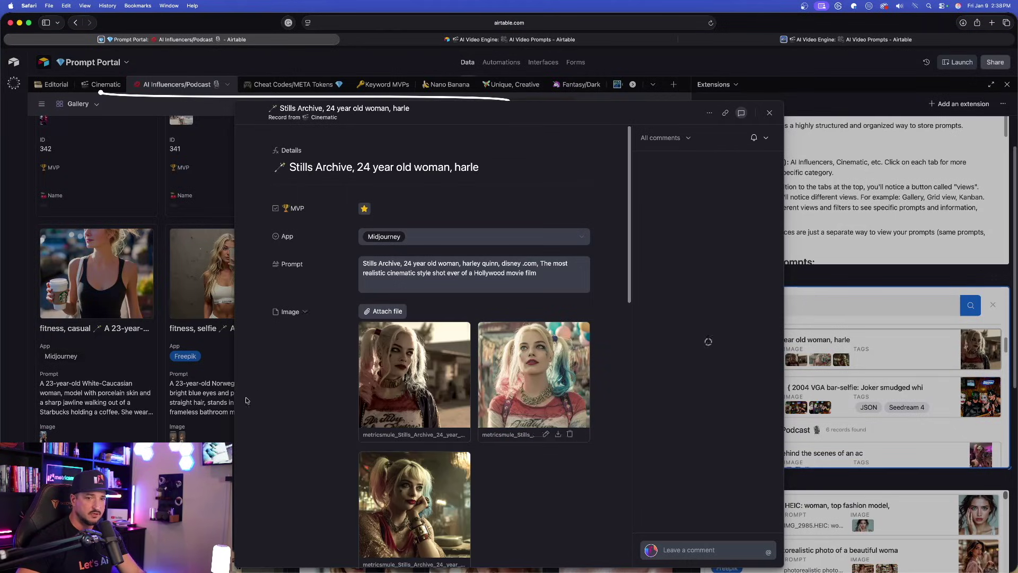
{"action": "left_click", "coordinate": [409, 295]}
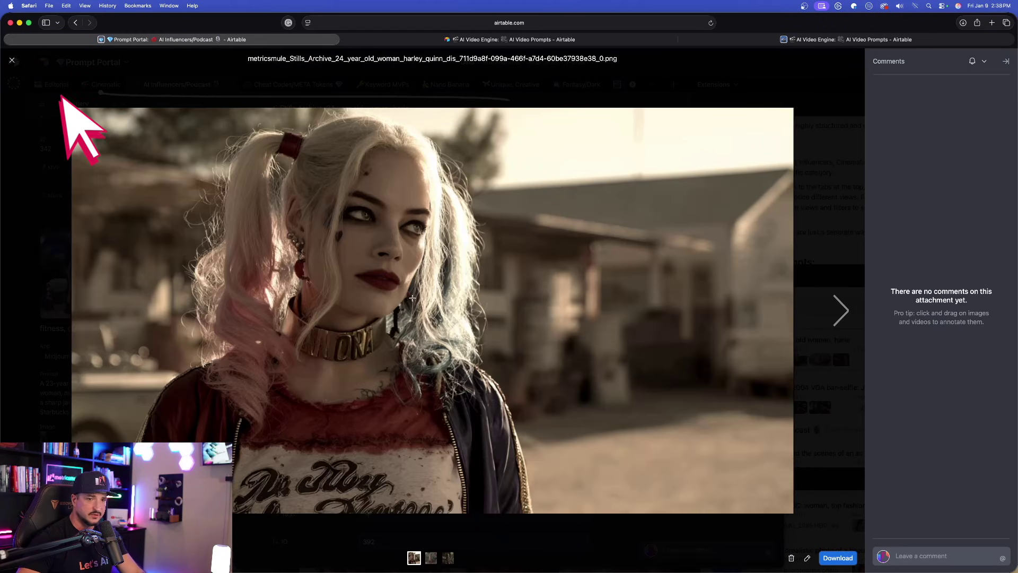
{"action": "left_click", "coordinate": [838, 557]}
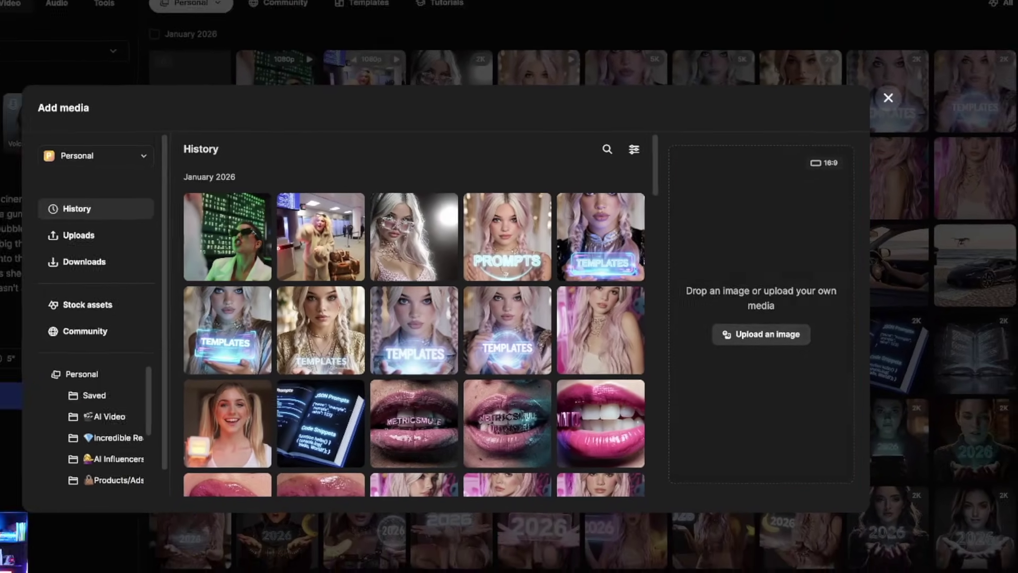
Use the downloaded Harley Quinn still as the start image and generate the Kling 2.6 clip
{"action": "left_click_drag", "start_coordinate": [732, 321], "coordinate": [756, 296]}
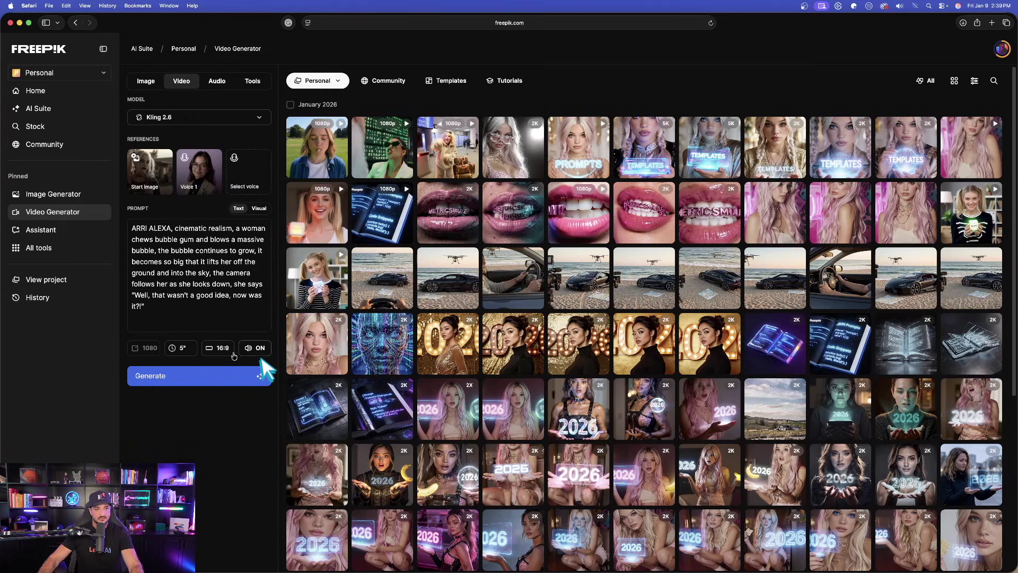
{"action": "left_click", "coordinate": [259, 376]}
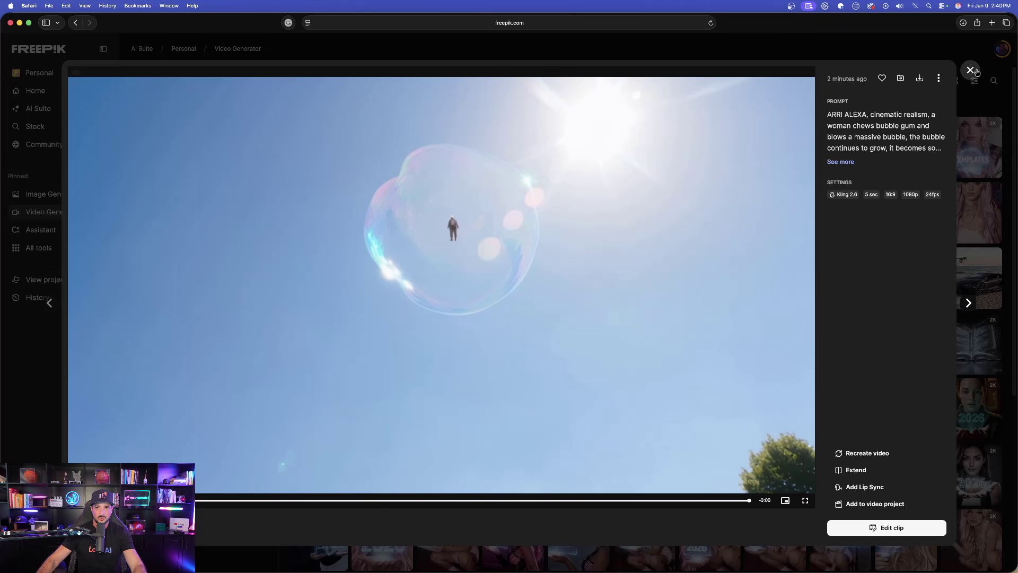
Watch the finished floating-bubble Kling 2.6 clip, then close its preview
{"action": "left_click", "coordinate": [974, 71]}
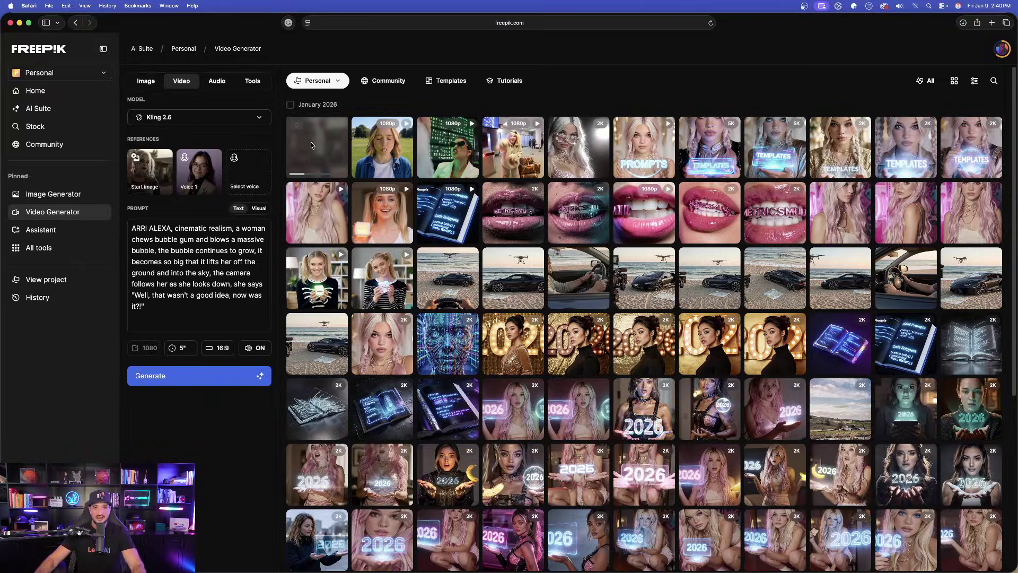
Change the video model from Kling 2.6 to Seedance 1.5 Pro
{"action": "left_click", "coordinate": [211, 121]}
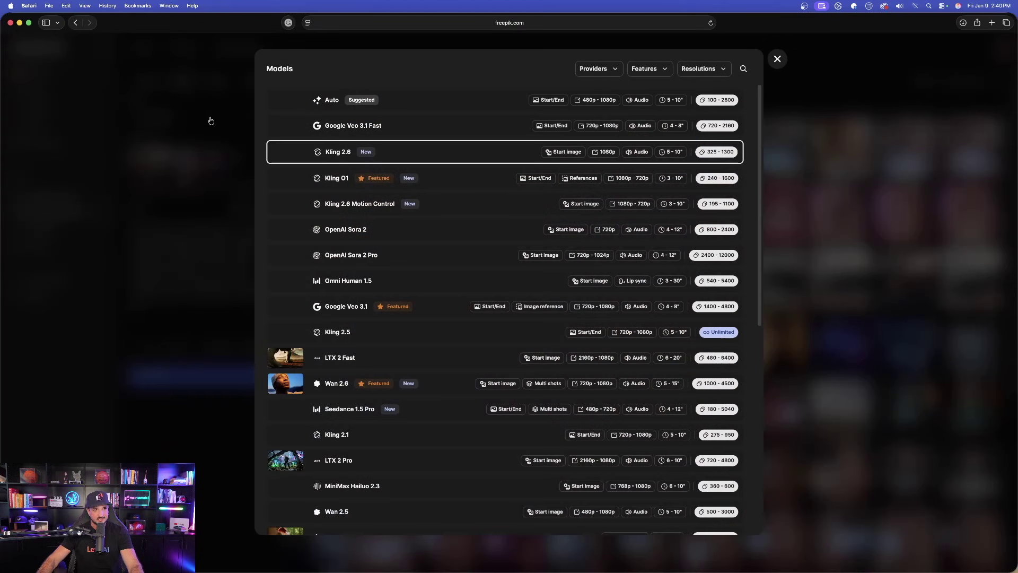
{"action": "scroll", "coordinate": [366, 201], "scroll_direction": "down", "scroll_amount": 10}
{"action": "scroll", "coordinate": [366, 200], "scroll_direction": "up", "scroll_amount": 10}
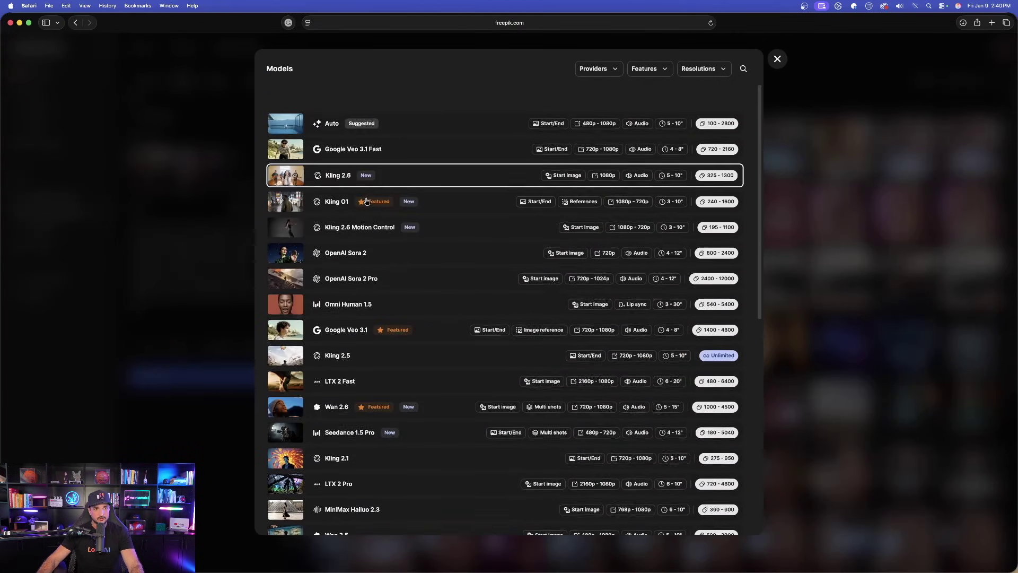
{"action": "scroll", "coordinate": [392, 207], "scroll_direction": "down", "scroll_amount": 12}
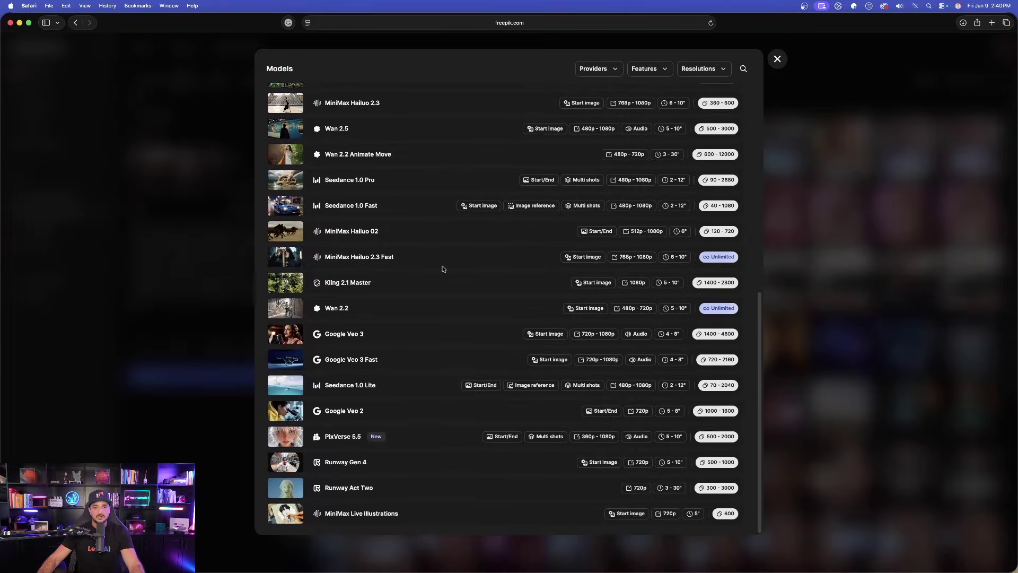
{"action": "scroll", "coordinate": [459, 212], "scroll_direction": "up", "scroll_amount": 12}
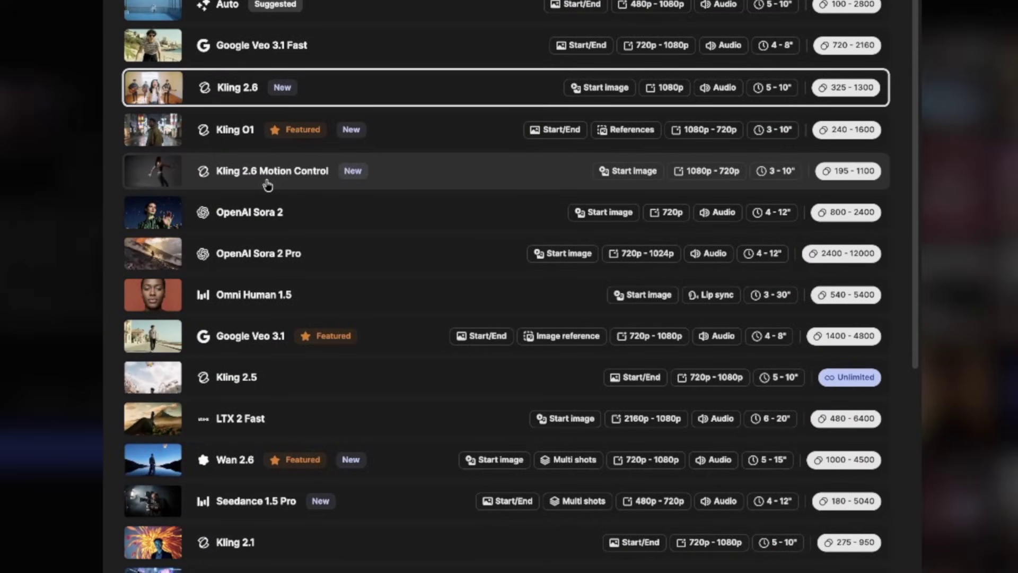
{"action": "scroll", "coordinate": [267, 184], "scroll_direction": "down", "scroll_amount": 5}
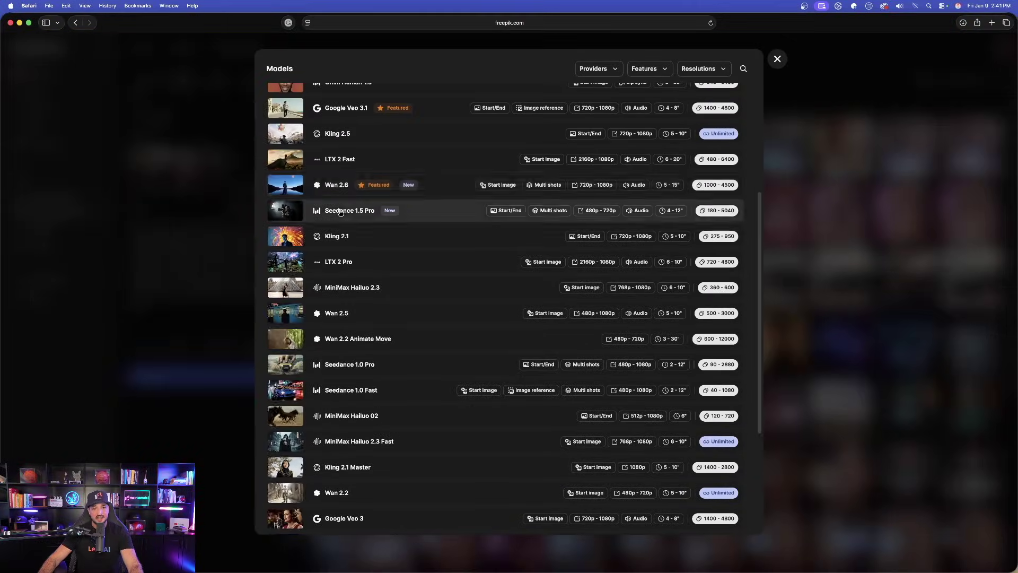
{"action": "left_click", "coordinate": [375, 218]}
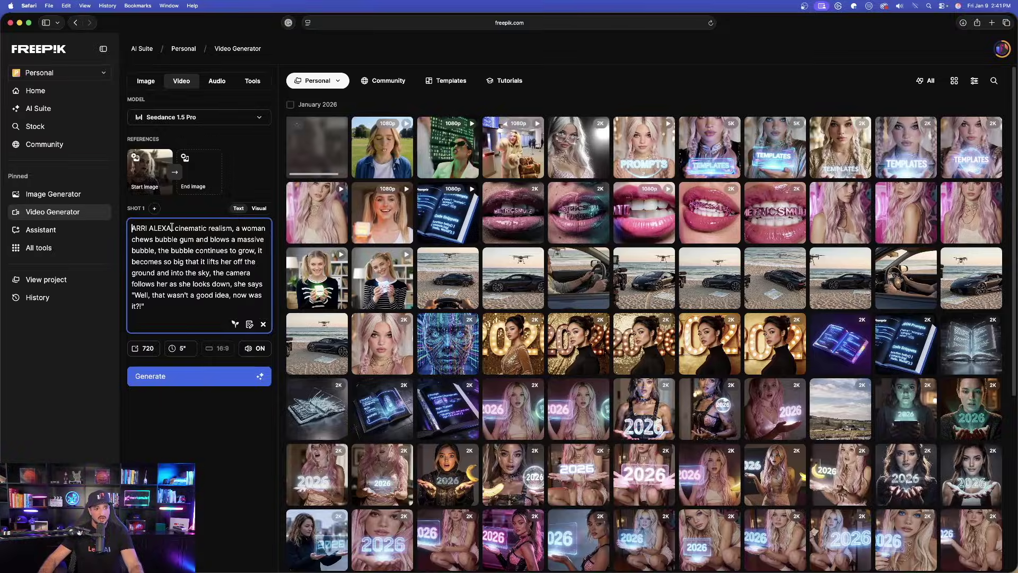
Keep Seedance 1.5 Pro as the model and generate the super car beach-drift video
{"action": "left_click", "coordinate": [199, 117]}
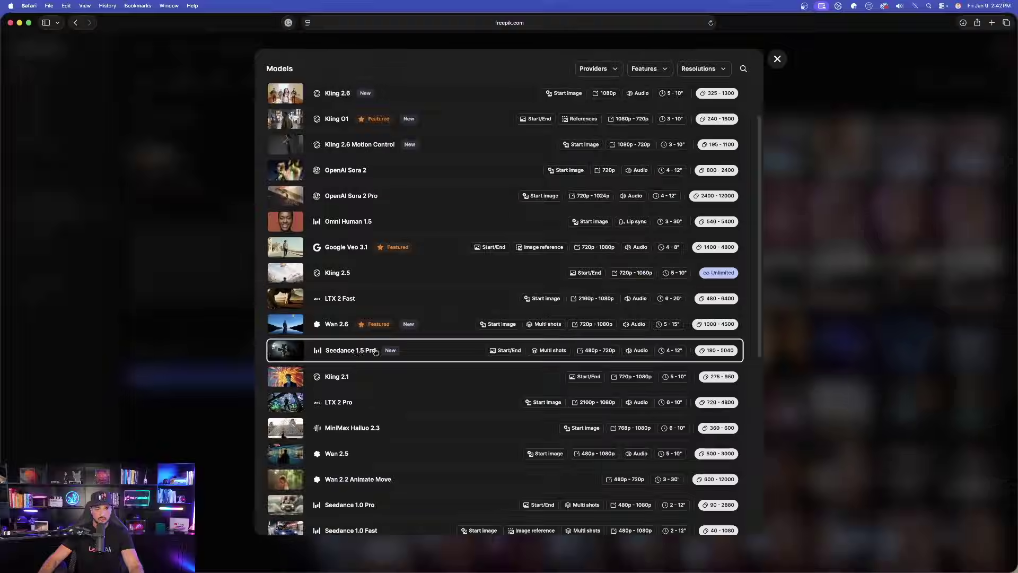
{"action": "left_click", "coordinate": [566, 385]}
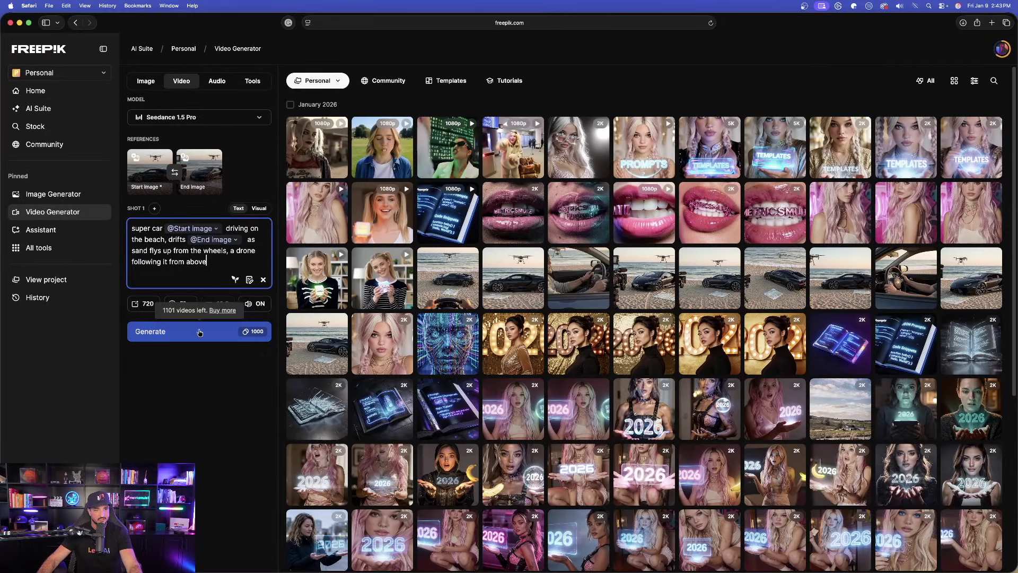
{"action": "left_click", "coordinate": [233, 332]}
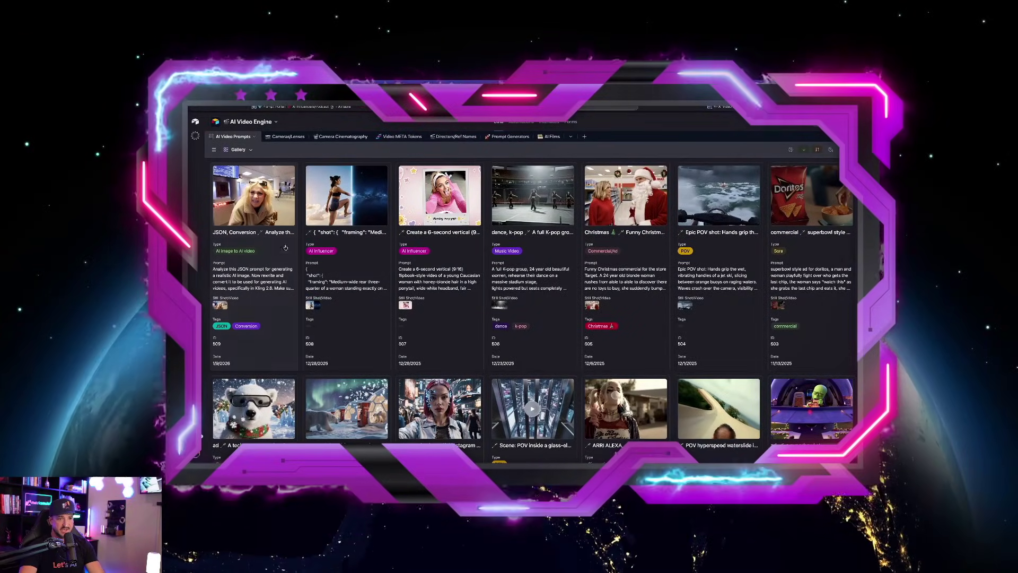
Open the JSON, Conversion record in Airtable and select its entire conversion prompt text
{"action": "left_click", "coordinate": [222, 287]}
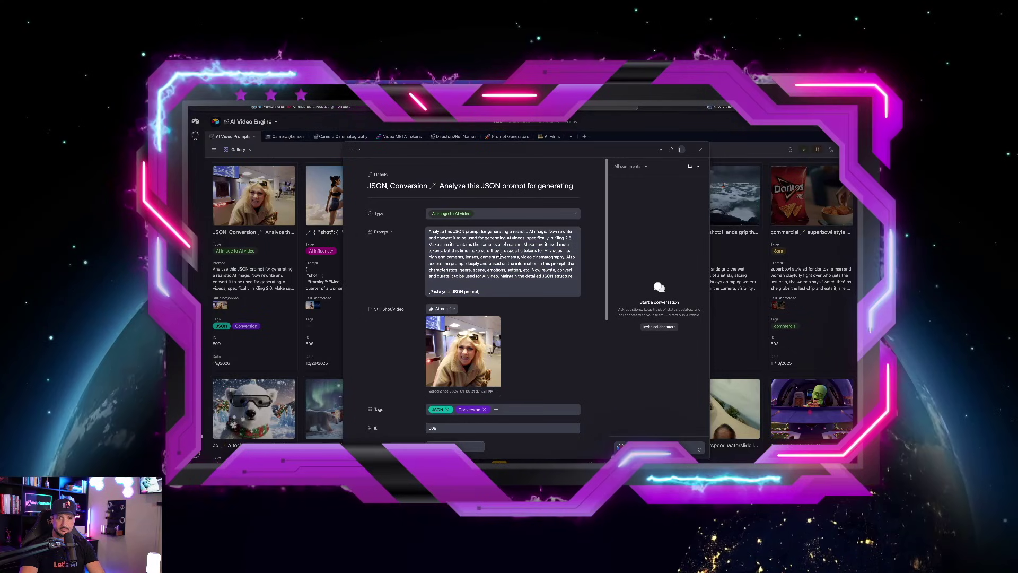
{"action": "left_click", "coordinate": [481, 216]}
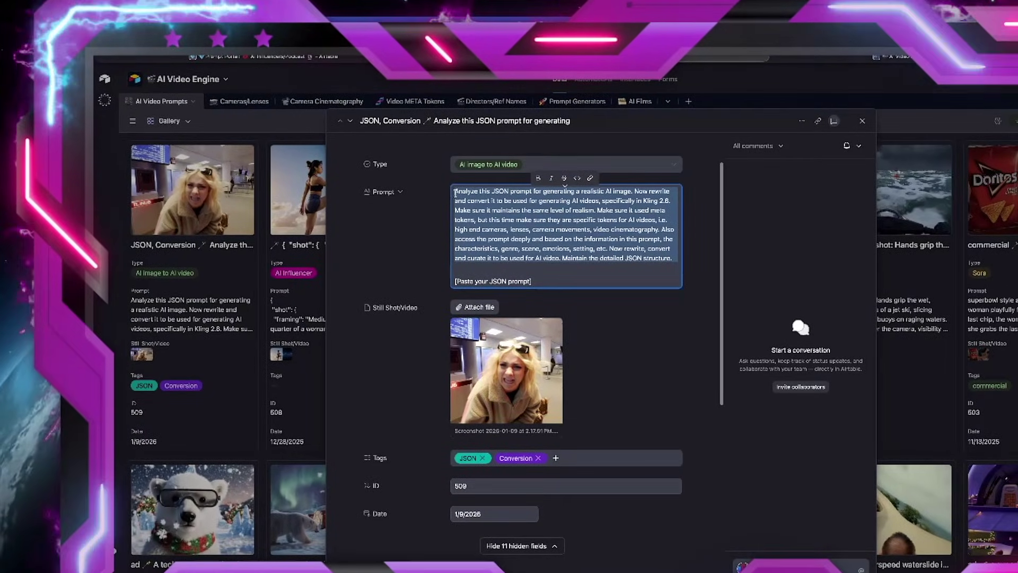
{"action": "left_click_drag", "start_coordinate": [549, 277], "coordinate": [452, 190]}
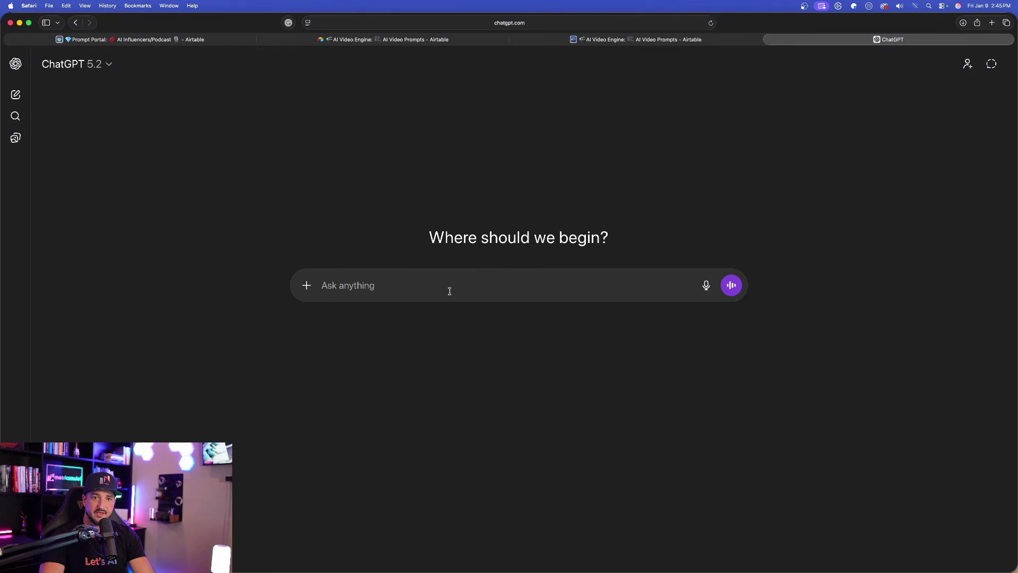
Paste the conversion prompt into ChatGPT, replacing the JSON placeholder with a #PROMPT heading and new line
{"action": "type", "text": "Analyze this JSON prompt for generating a realistic AI image. Now rewrite and convert it to be used for generating AI videos, specifically in Kling 2.6. Make sure it maintains the same level of realism. Make sure it used meta tokens, but this time make sure they are specific tokens for AI videos, i.e. high end cameras, lenses, camera movements, video cinematography. Also access the prompt deeply and based on the information in this prompt, the characteristics, genre, scene, emotions, setting, etc. Now rewrite, convert and curate it to be used for AI video. Maintain the detailed JSON structure.  [Paste your JSON prompt]"}
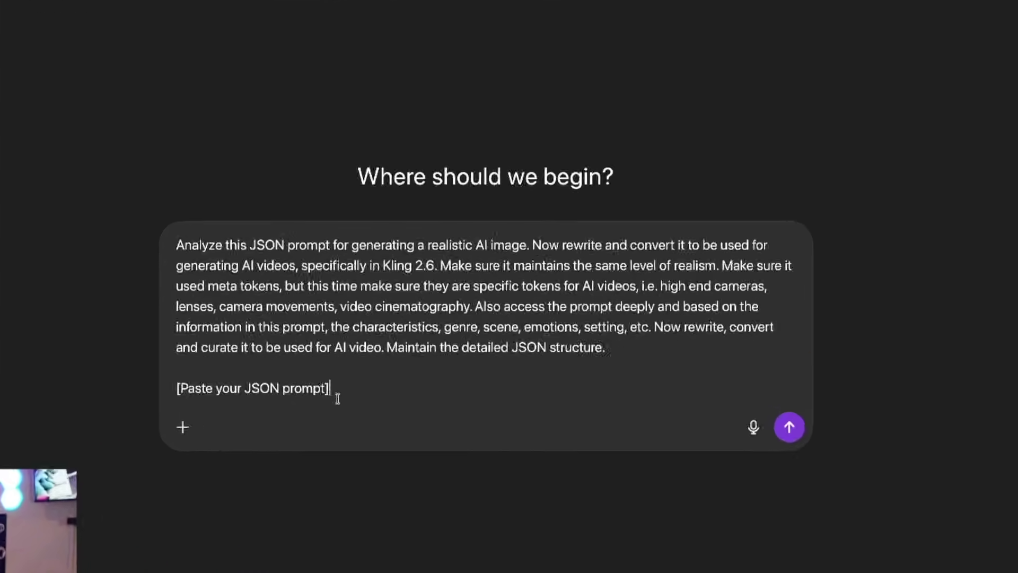
{"action": "left_click_drag", "start_coordinate": [335, 392], "coordinate": [316, 389]}
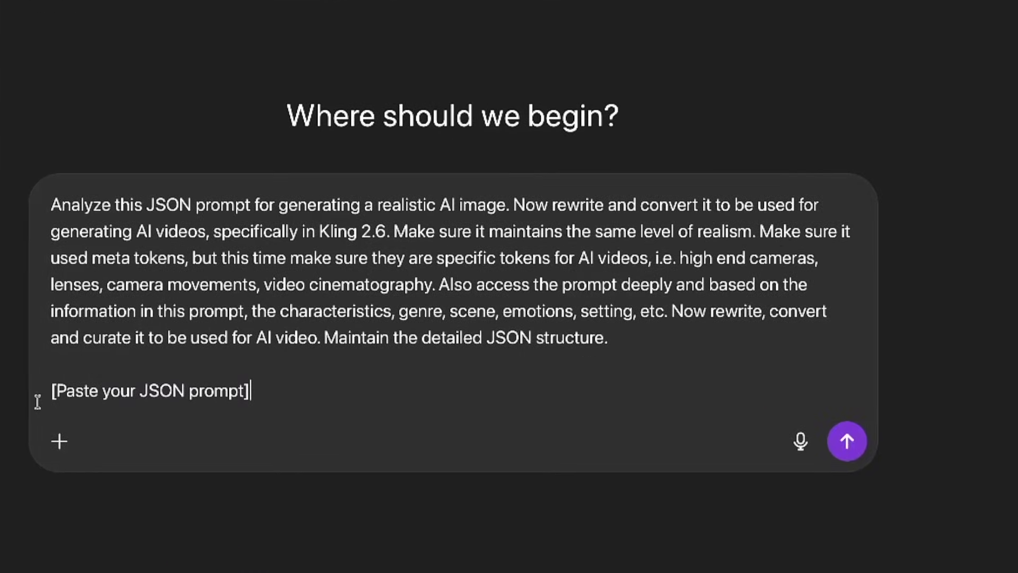
{"action": "left_click_drag", "start_coordinate": [38, 402], "coordinate": [38, 386]}
{"action": "key", "text": "BackSpace"}
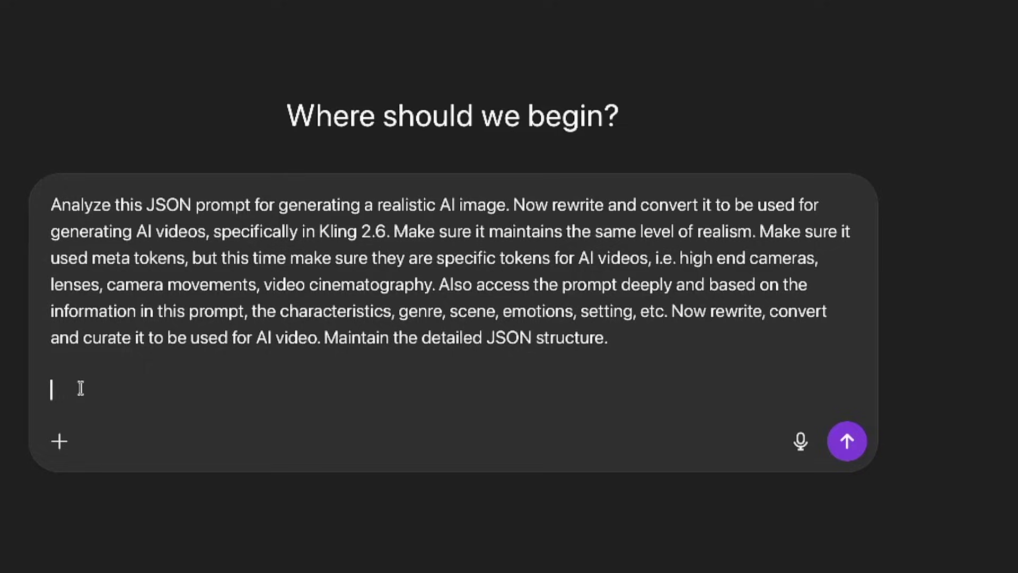
{"action": "type", "text": "#PROPMT"}
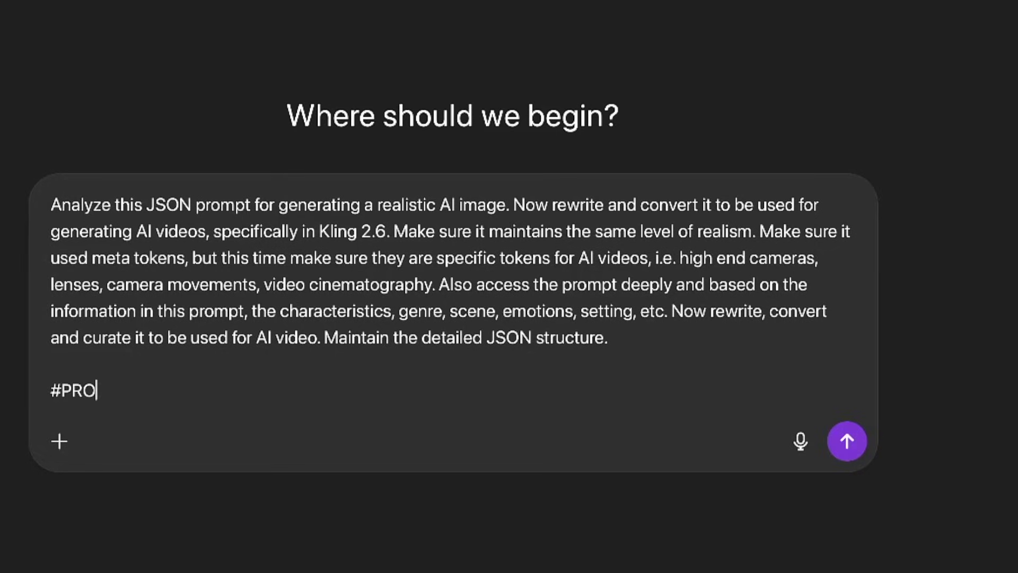
{"action": "key", "text": "shift+Return"}
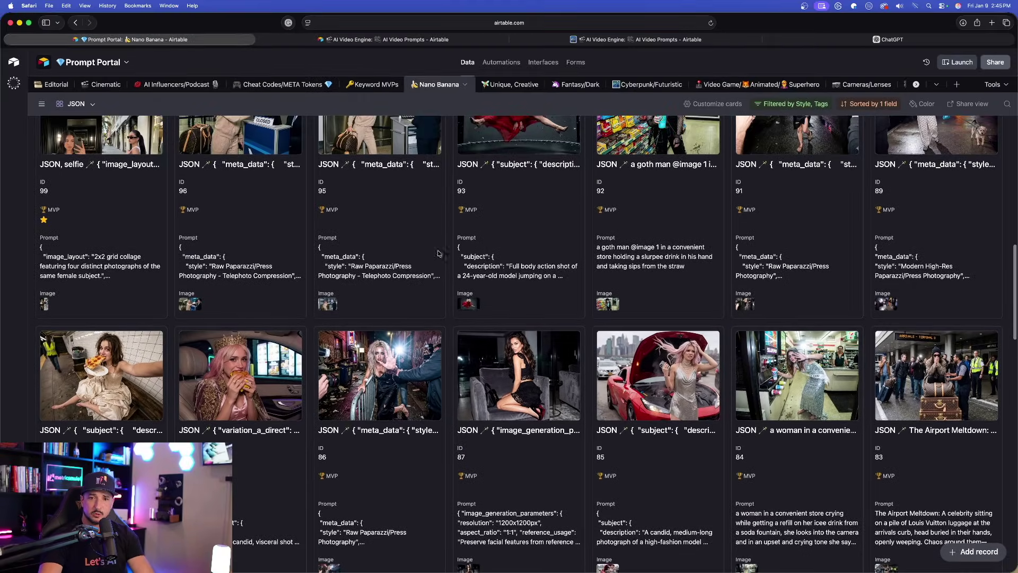
Scroll the Airtable grid to record ID 80, the pink-pigtails police-tape card, and open its JSON prompt
{"action": "scroll", "coordinate": [442, 295], "scroll_direction": "down", "scroll_amount": 5}
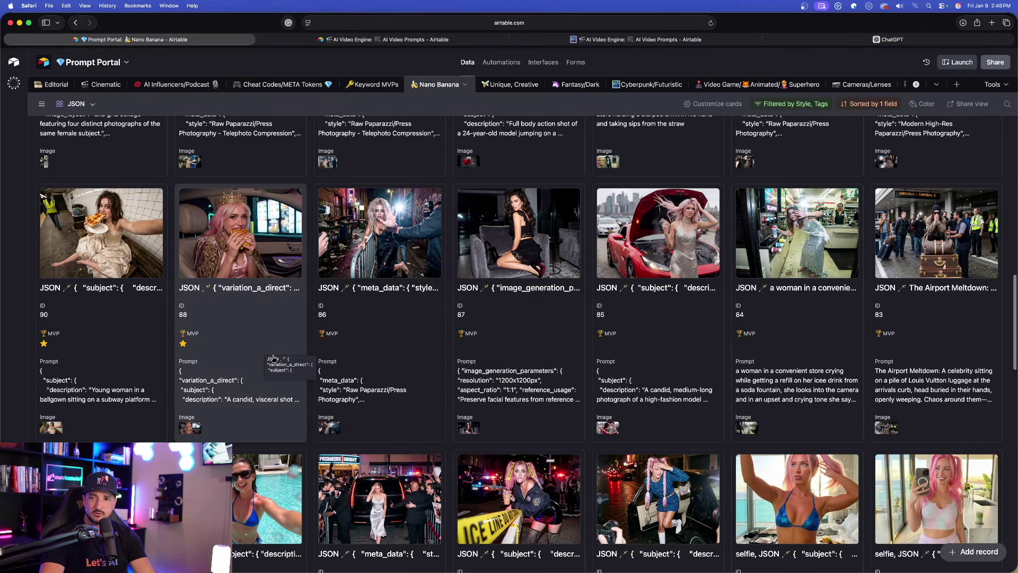
{"action": "scroll", "coordinate": [350, 329], "scroll_direction": "down", "scroll_amount": 6}
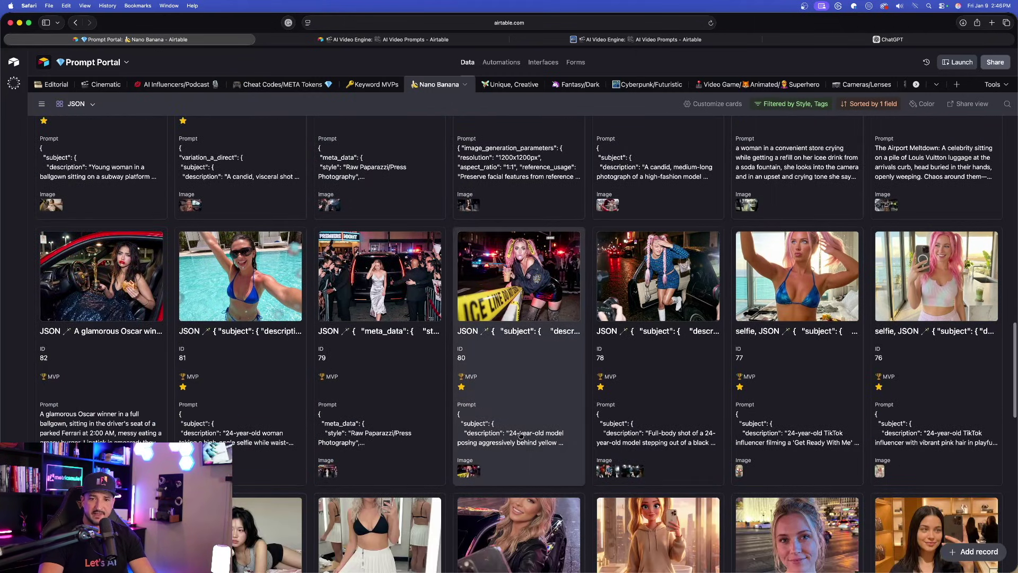
{"action": "left_click", "coordinate": [521, 435]}
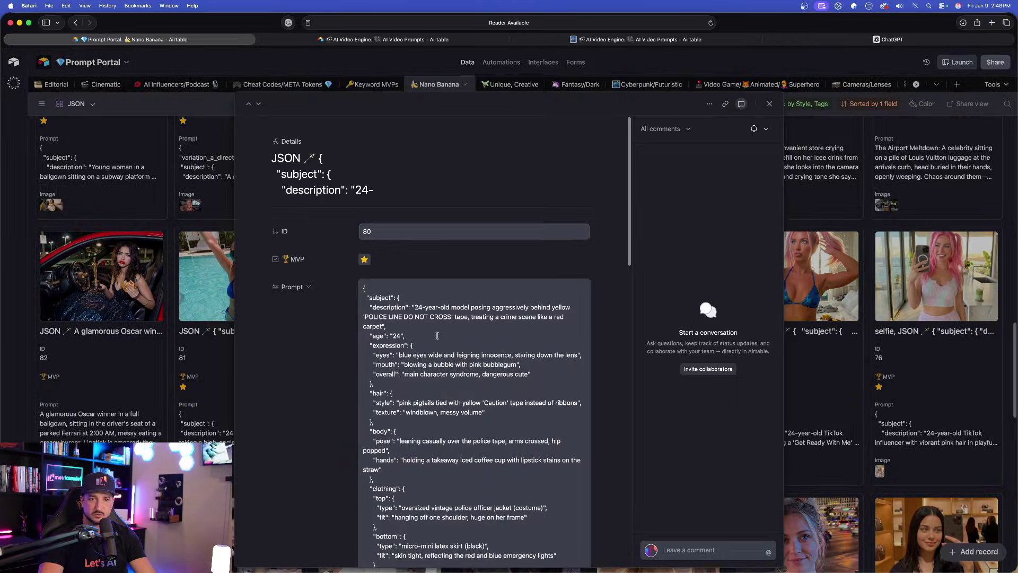
{"action": "scroll", "coordinate": [438, 335], "scroll_direction": "down", "scroll_amount": 15}
Paste the police-tape JSON under #PROMPT in ChatGPT, send it, and review the Kling 2.6 JSON reply
{"action": "key", "text": "ctrl+shift+Tab"}
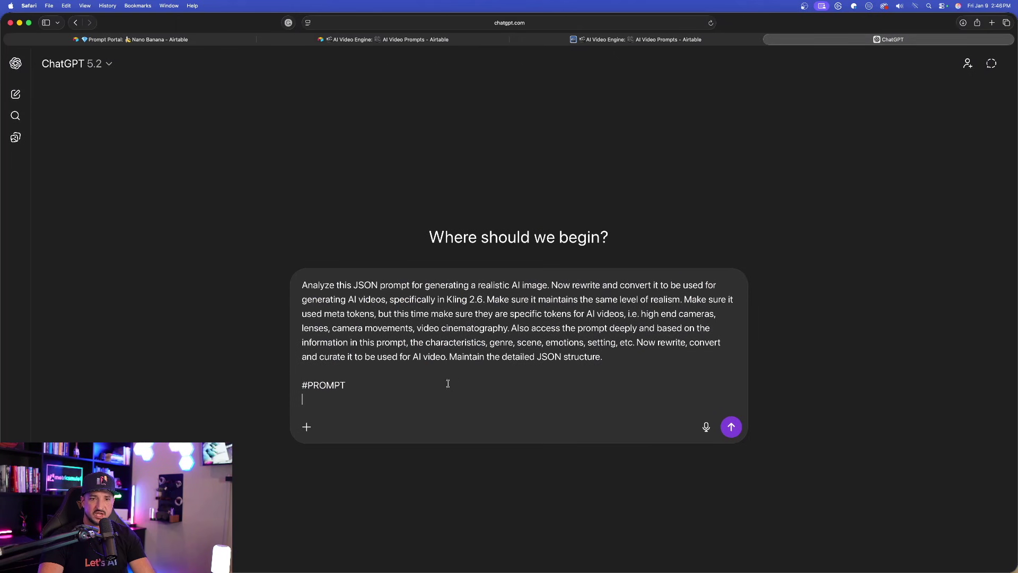
{"action": "key", "text": "super+v"}
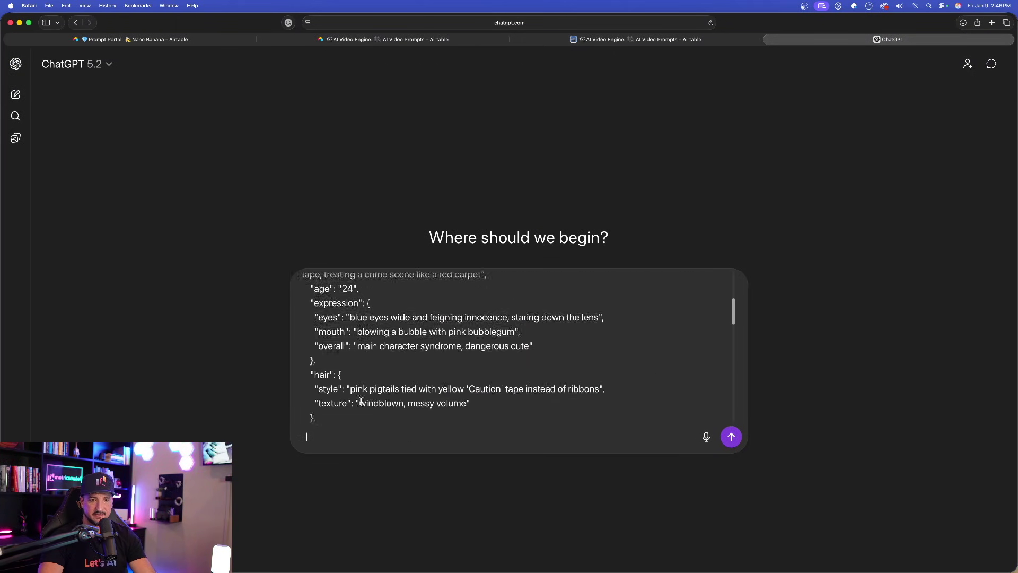
{"action": "scroll", "coordinate": [406, 319], "scroll_direction": "down", "scroll_amount": 5}
{"action": "scroll", "coordinate": [403, 313], "scroll_direction": "up", "scroll_amount": 20}
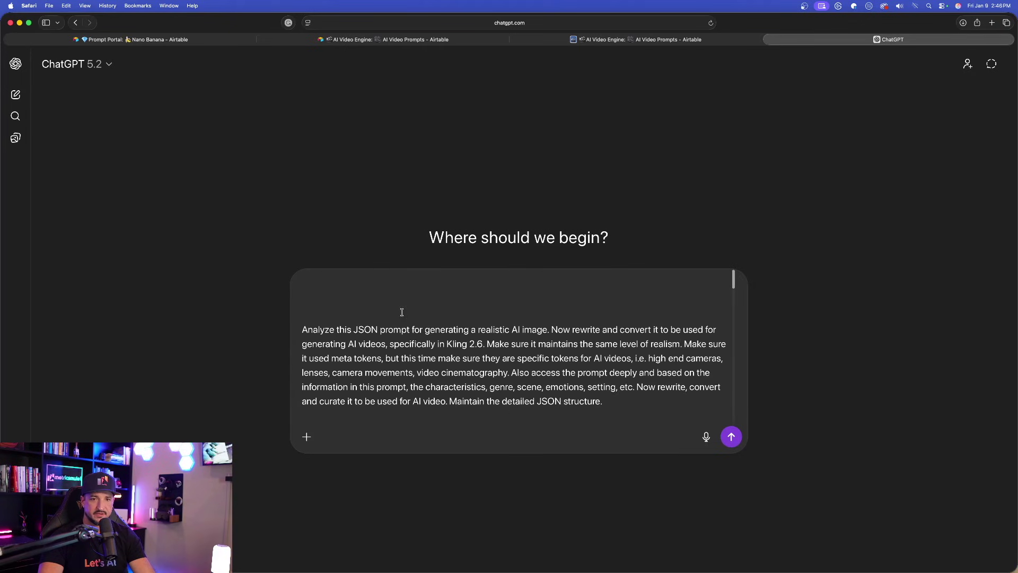
{"action": "left_click", "coordinate": [731, 437]}
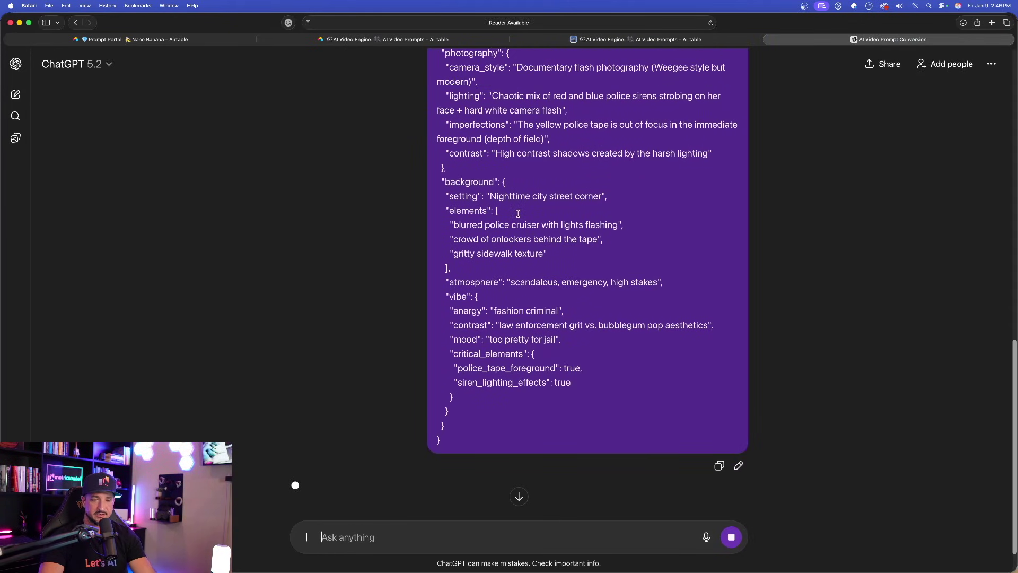
{"action": "scroll", "coordinate": [333, 301], "scroll_direction": "down", "scroll_amount": 15}
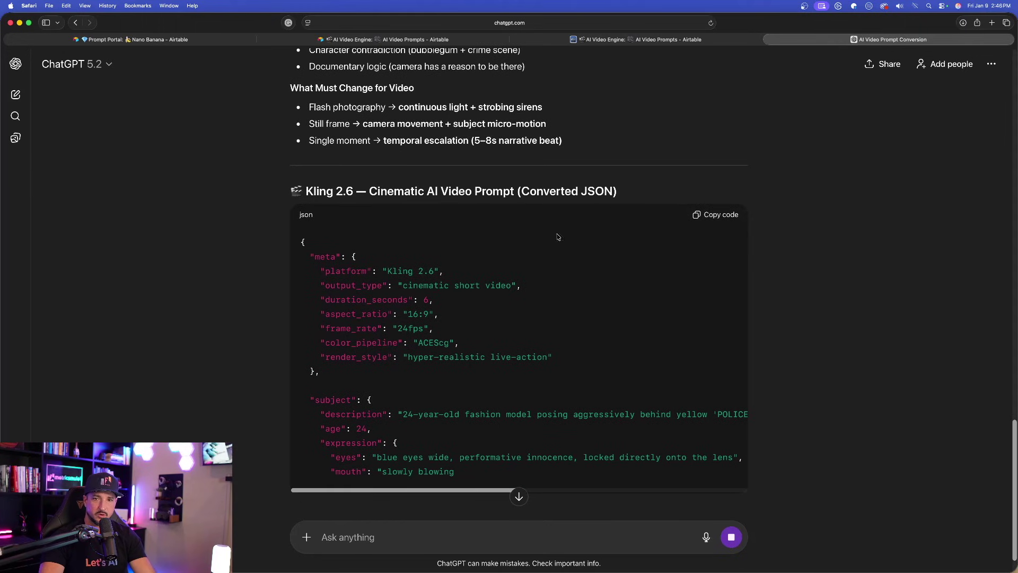
{"action": "scroll", "coordinate": [475, 181], "scroll_direction": "down", "scroll_amount": 3}
{"action": "scroll", "coordinate": [475, 181], "scroll_direction": "down", "scroll_amount": 2}
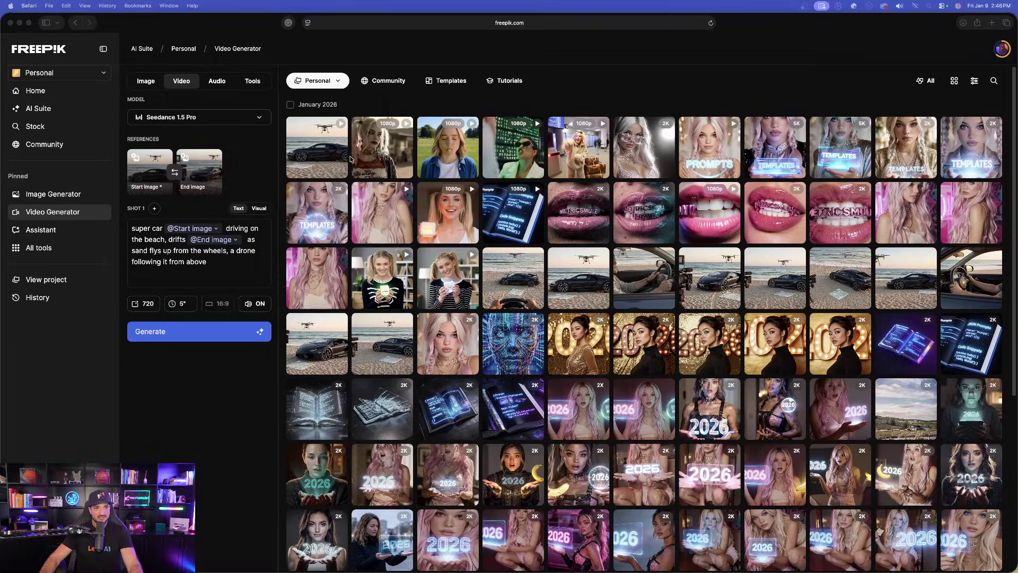
{"action": "left_click", "coordinate": [324, 148]}
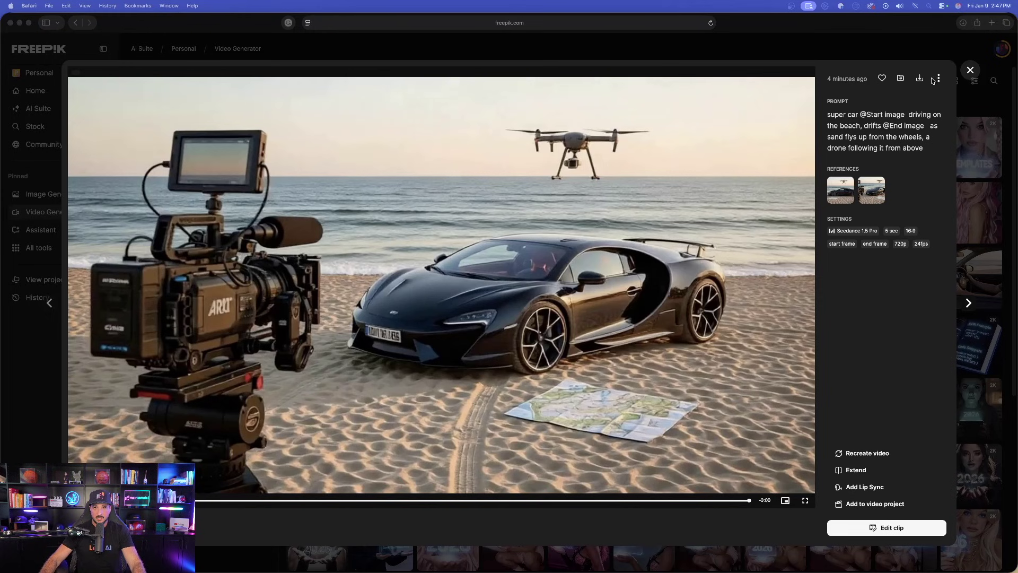
Switch the video model to Kling 2.6 and remove the old start image and Voice 1 references
{"action": "left_click", "coordinate": [971, 71]}
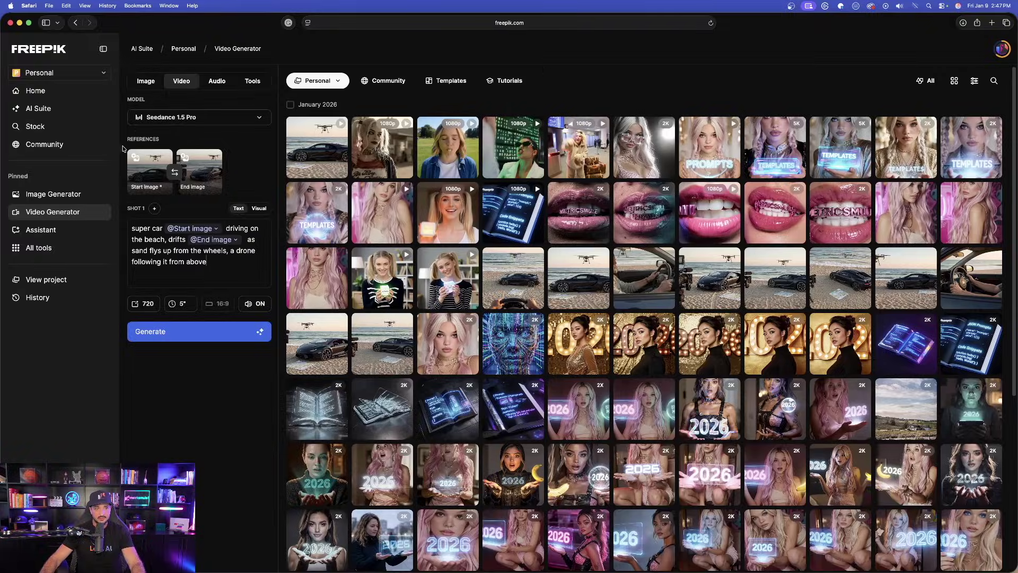
{"action": "left_click", "coordinate": [218, 118]}
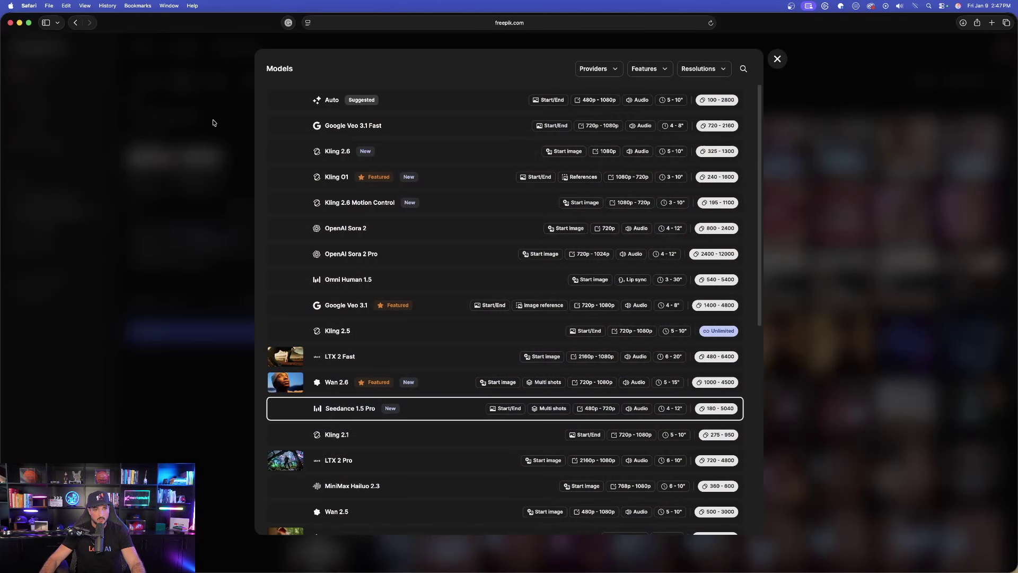
{"action": "left_click", "coordinate": [413, 151]}
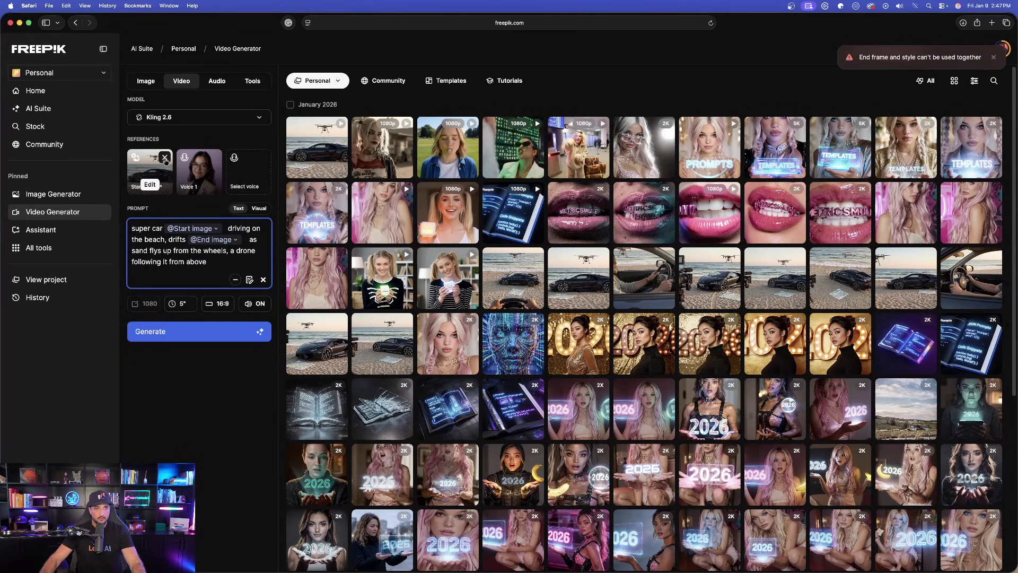
{"action": "left_click", "coordinate": [164, 159]}
{"action": "left_click", "coordinate": [213, 159]}
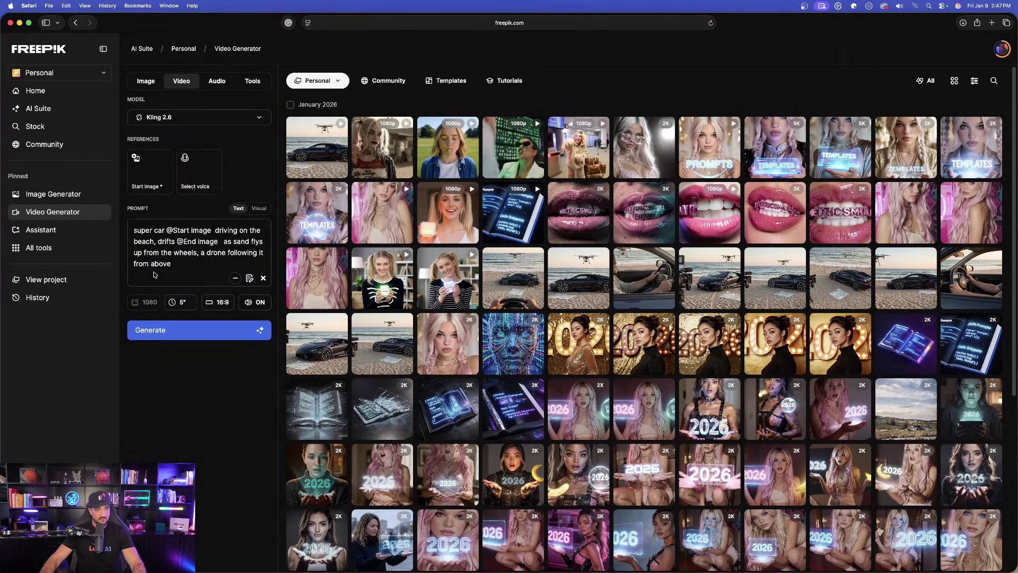
Replace the old prompt with the converted Kling JSON and generate the video
{"action": "triple_click", "coordinate": [164, 255]}
{"action": "key", "text": "BackSpace"}
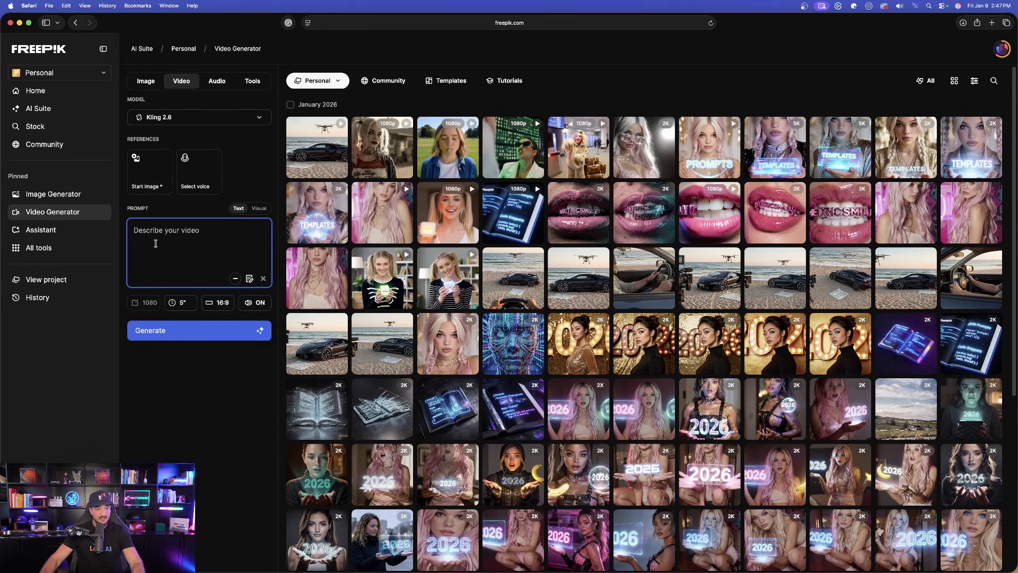
{"action": "key", "text": "super+v"}
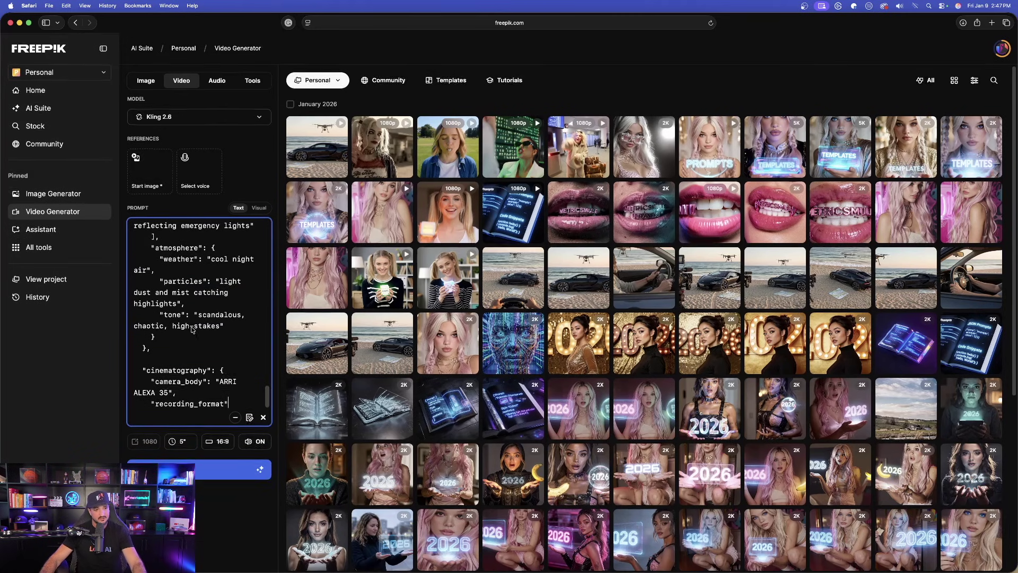
{"action": "scroll", "coordinate": [193, 289], "scroll_direction": "up", "scroll_amount": 10}
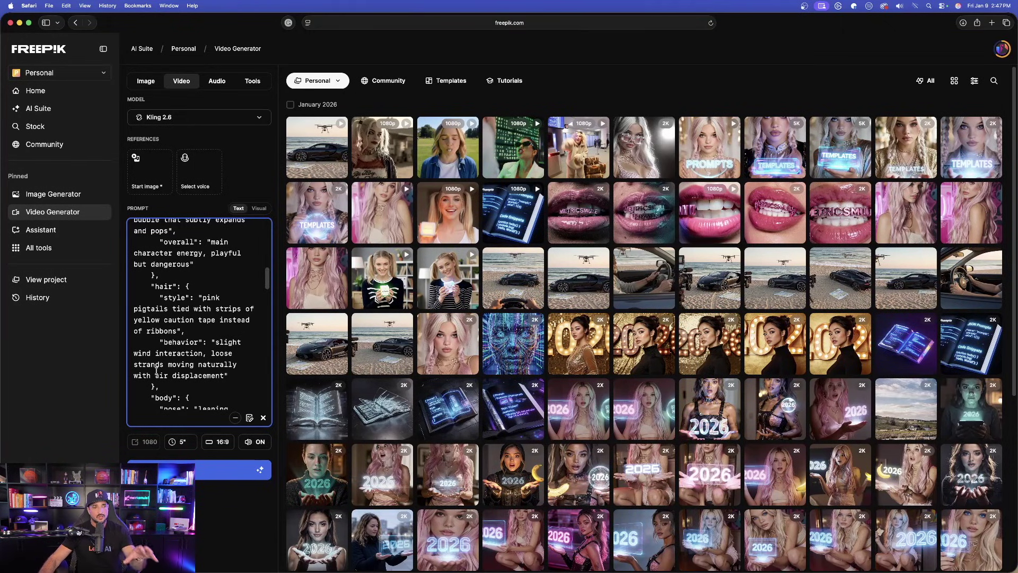
{"action": "left_click", "coordinate": [209, 469]}
{"action": "mouse_move", "coordinate": [445, 169]}
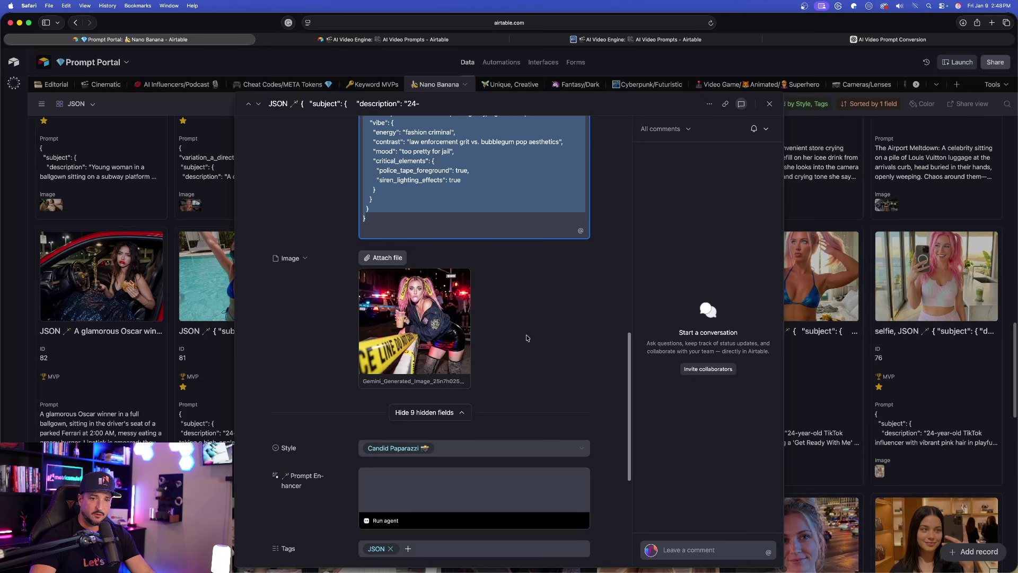
Download the police-tape photo from the Airtable record's full-size attachment viewer
{"action": "left_click", "coordinate": [439, 327]}
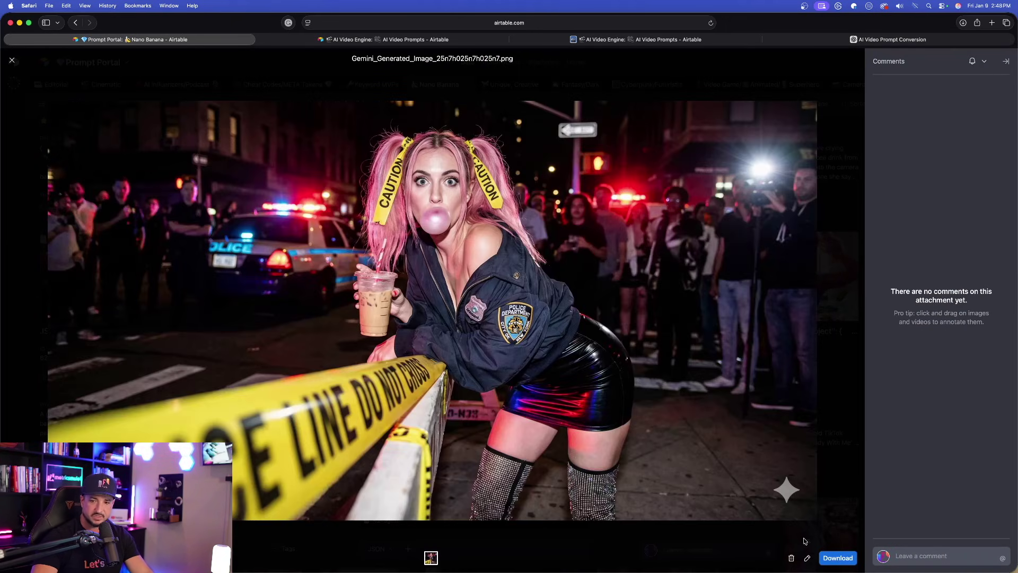
{"action": "left_click", "coordinate": [838, 558]}
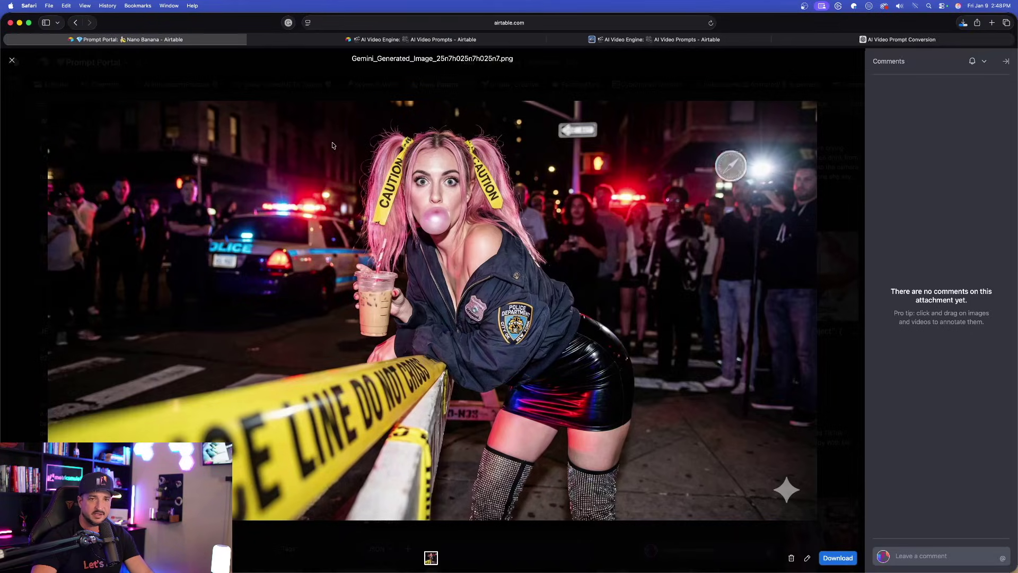
{"action": "key", "text": "Escape"}
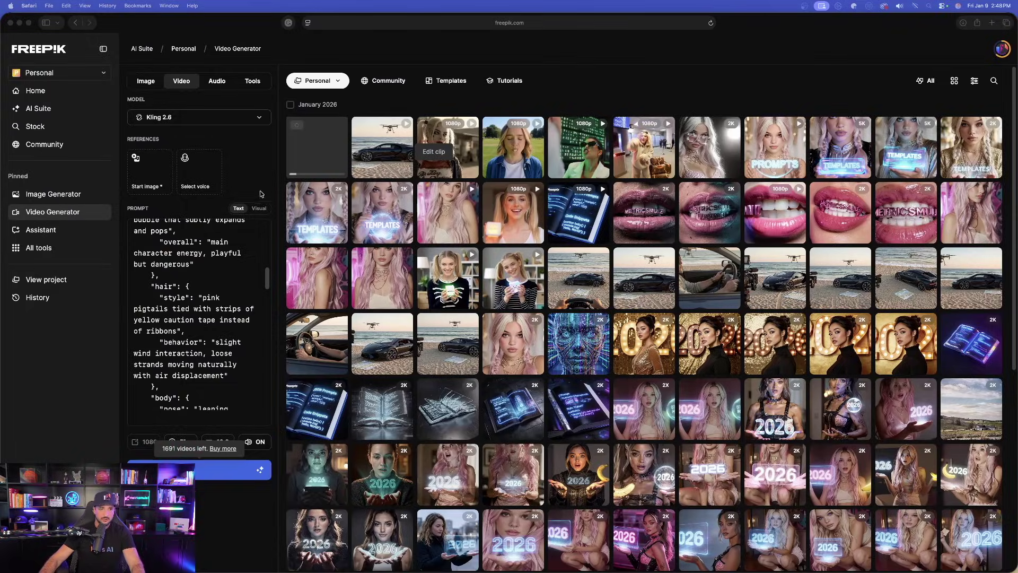
Upload the downloaded police-tape photo from Finder and use it as the Kling 2.6 start image
{"action": "left_click", "coordinate": [148, 170]}
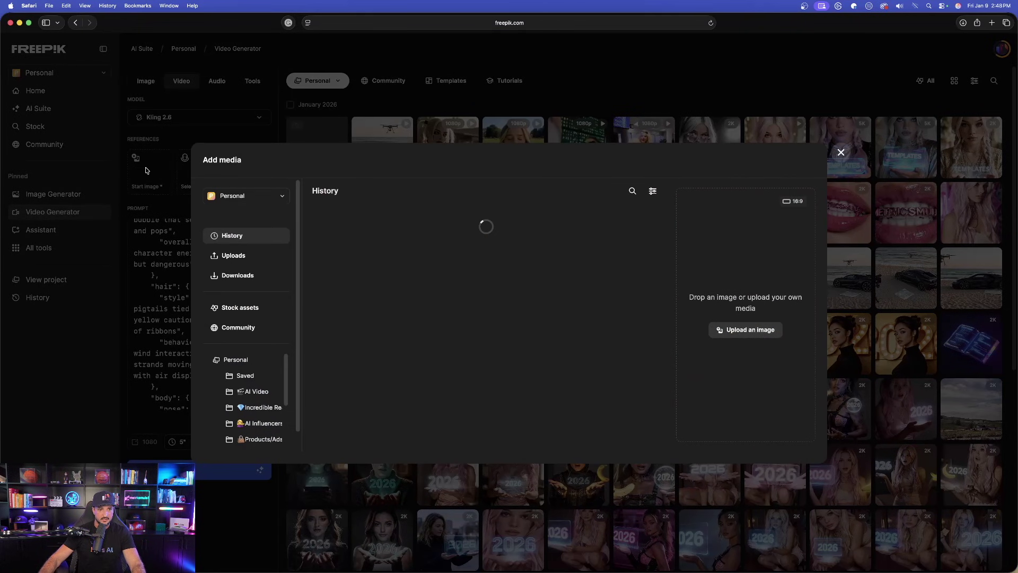
{"action": "left_click_drag", "start_coordinate": [783, 276], "coordinate": [738, 307]}
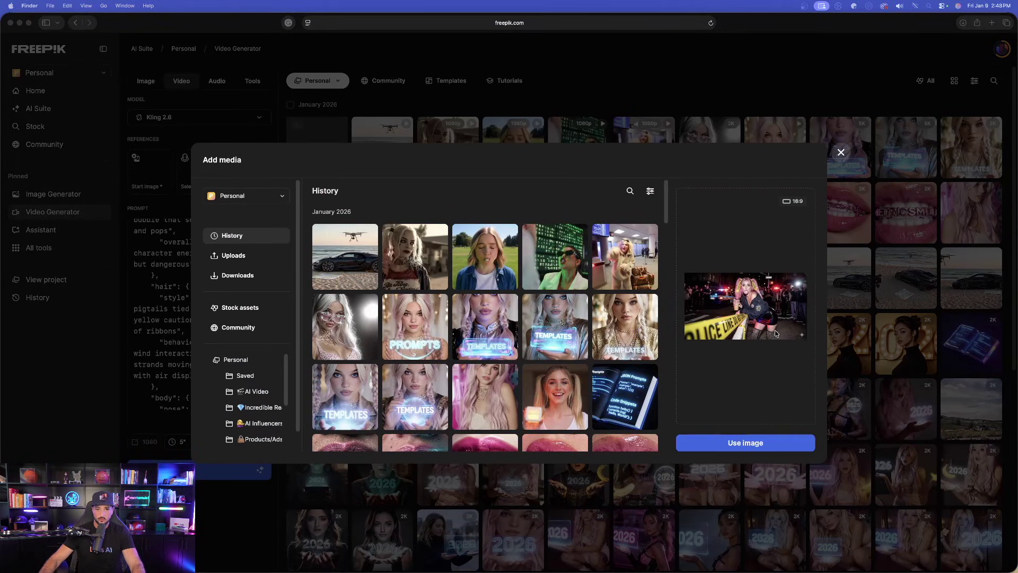
{"action": "left_click", "coordinate": [762, 443]}
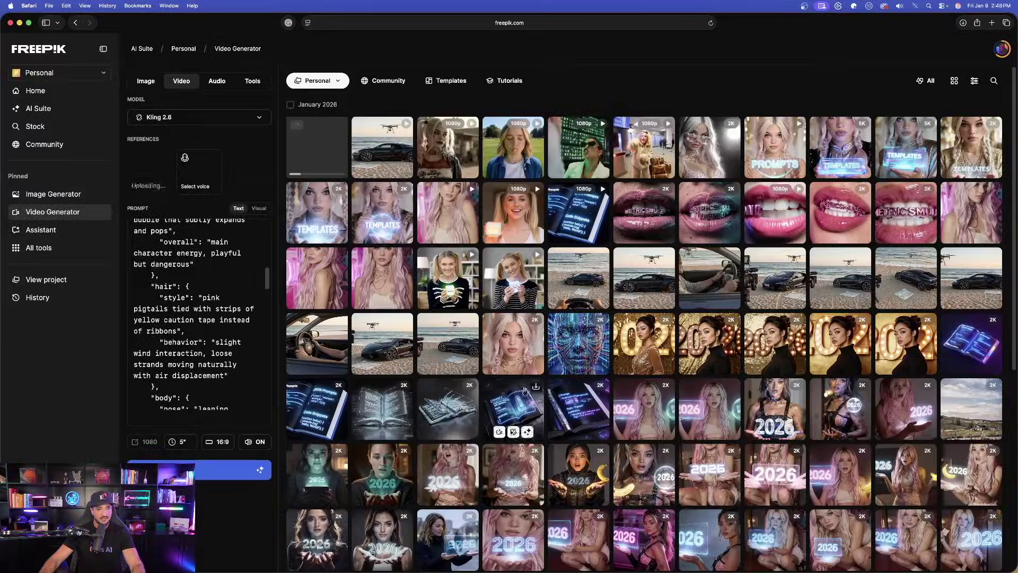
{"action": "scroll", "coordinate": [197, 327], "scroll_direction": "down", "scroll_amount": 10}
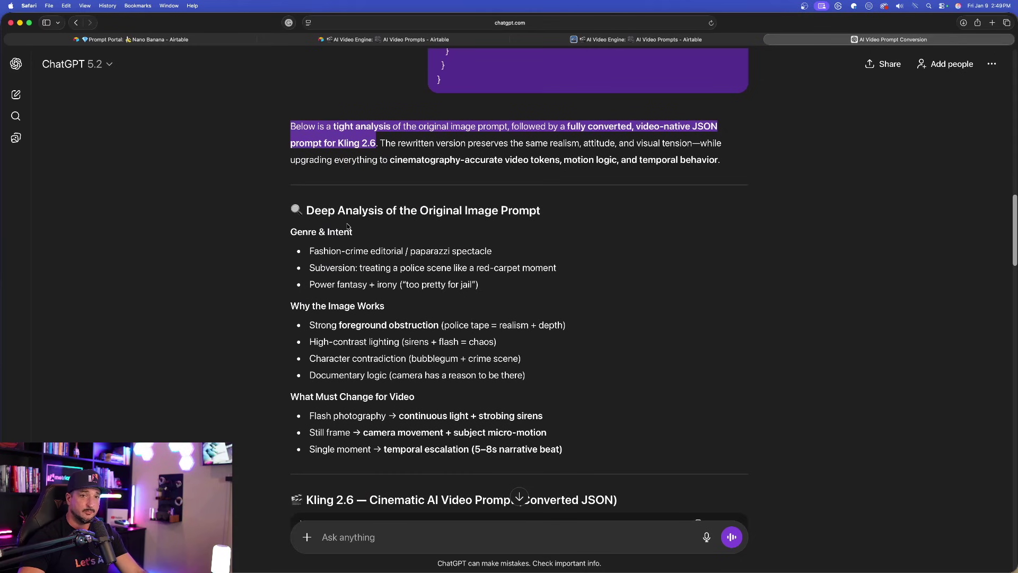
Ask ChatGPT to rewrite the Kling prompt with the dialogue 'make sure to hit that subscribe button'
{"action": "scroll", "coordinate": [276, 254], "scroll_direction": "down", "scroll_amount": 6}
{"action": "scroll", "coordinate": [276, 254], "scroll_direction": "down", "scroll_amount": 20}
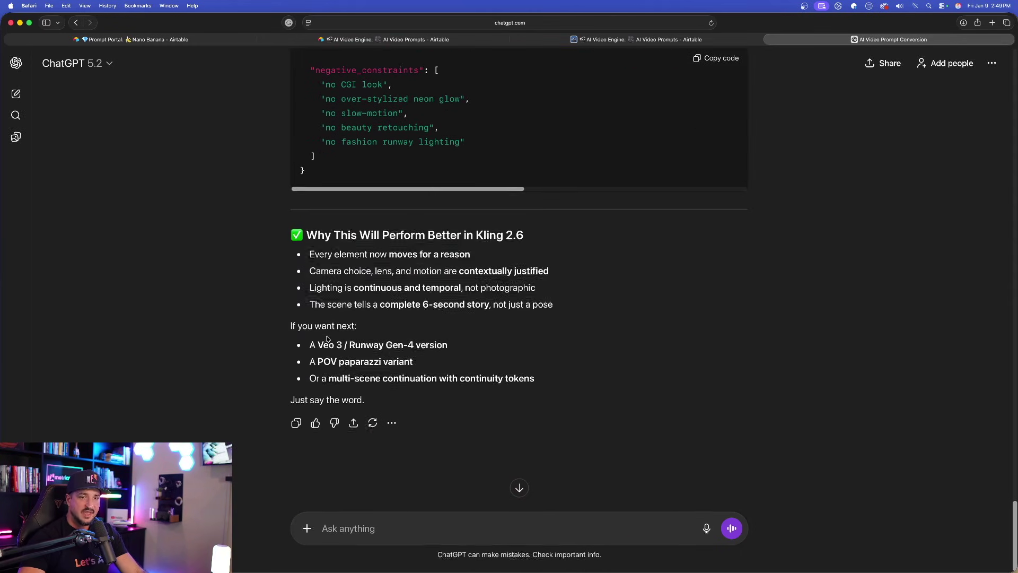
{"action": "scroll", "coordinate": [518, 477], "scroll_direction": "down", "scroll_amount": 3}
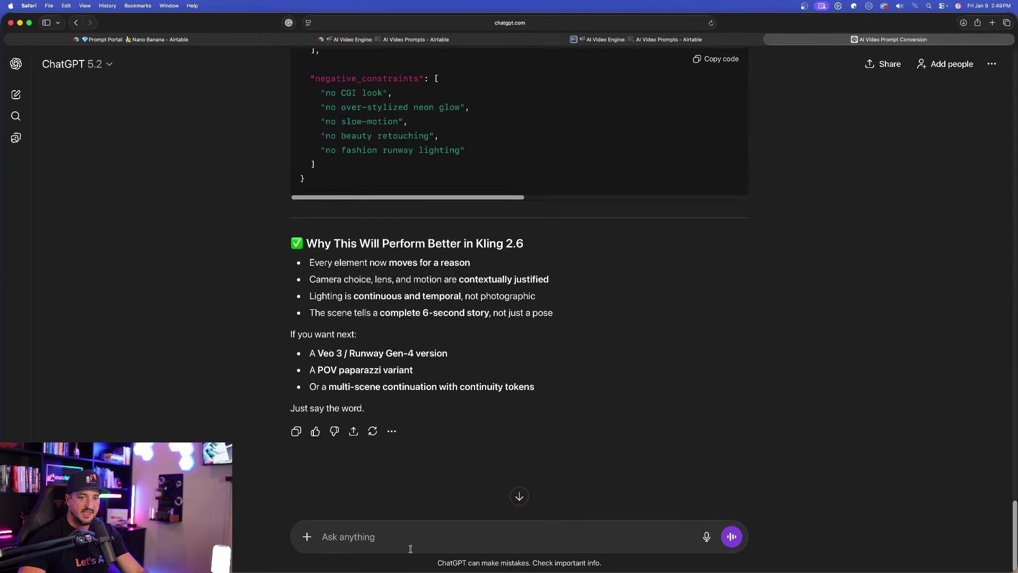
{"action": "left_click", "coordinate": [432, 540]}
{"action": "type", "text": "re"}
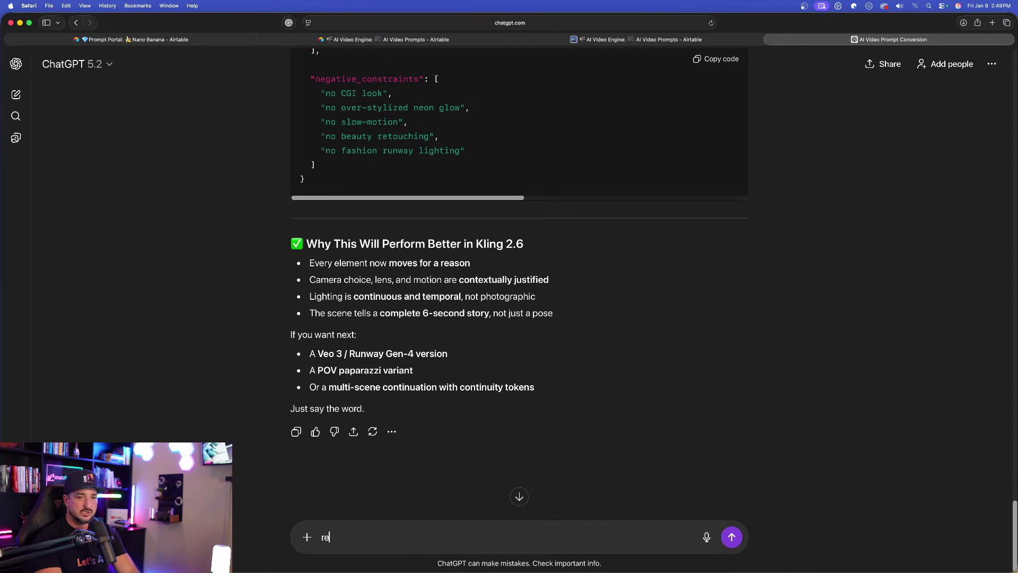
{"action": "type", "text": "write again but add this di"}
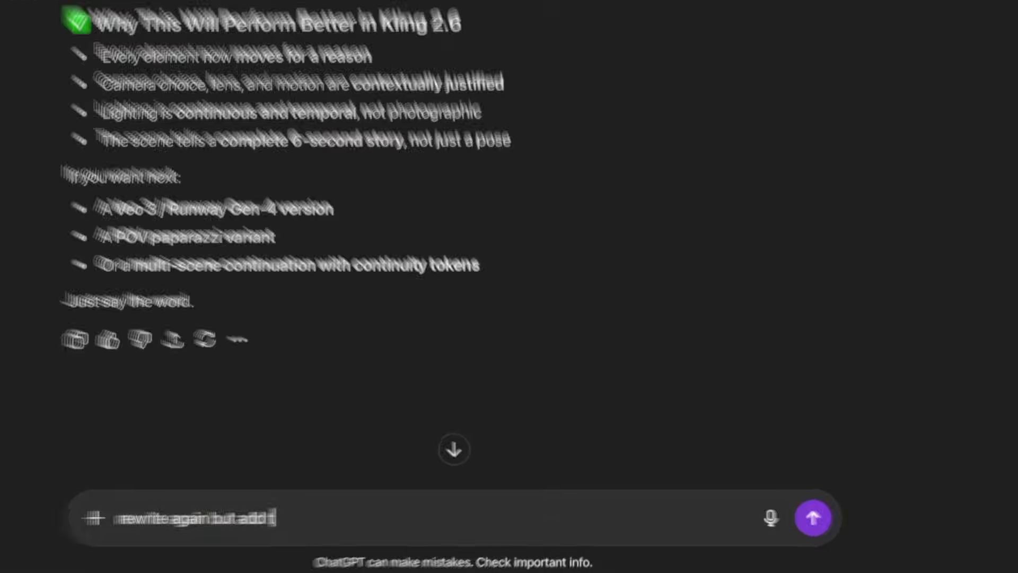
{"action": "type", "text": "alog"}
{"action": "key", "text": "BackSpace"}
{"action": "type", "text": "logue so the woman says \"make sure to hit that subscribe button\""}
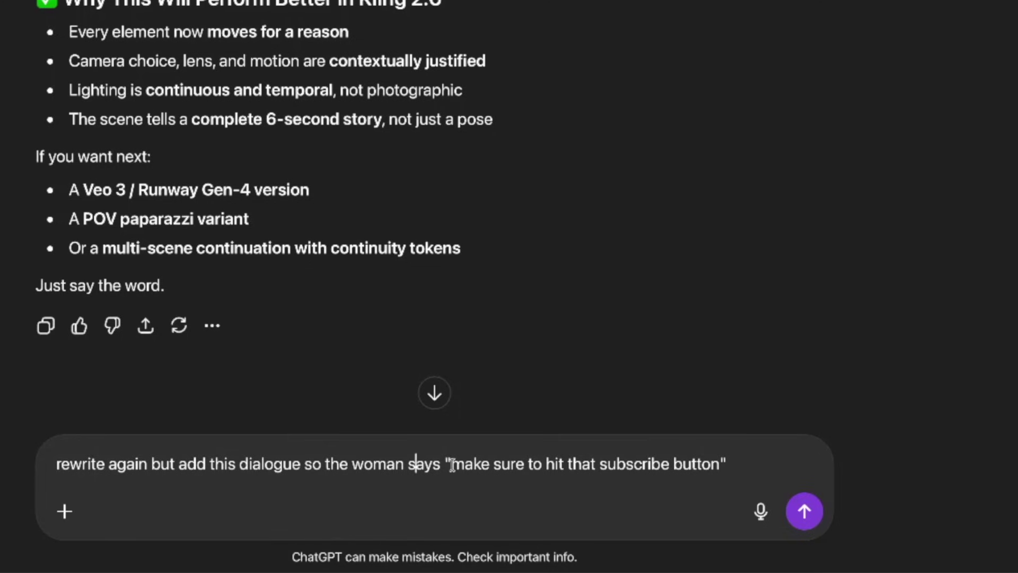
{"action": "left_click_drag", "start_coordinate": [447, 464], "coordinate": [736, 458]}
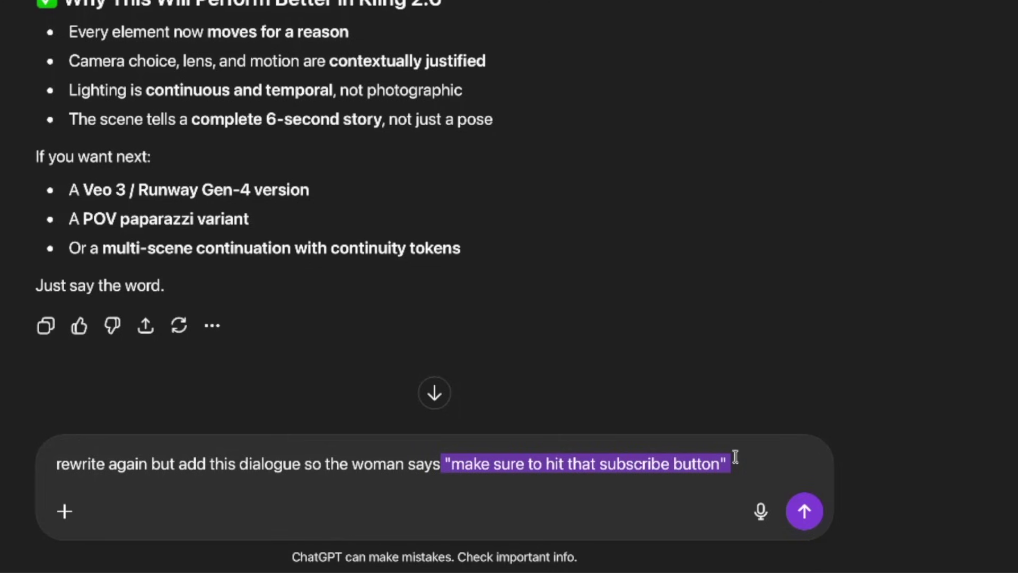
{"action": "left_click", "coordinate": [805, 511]}
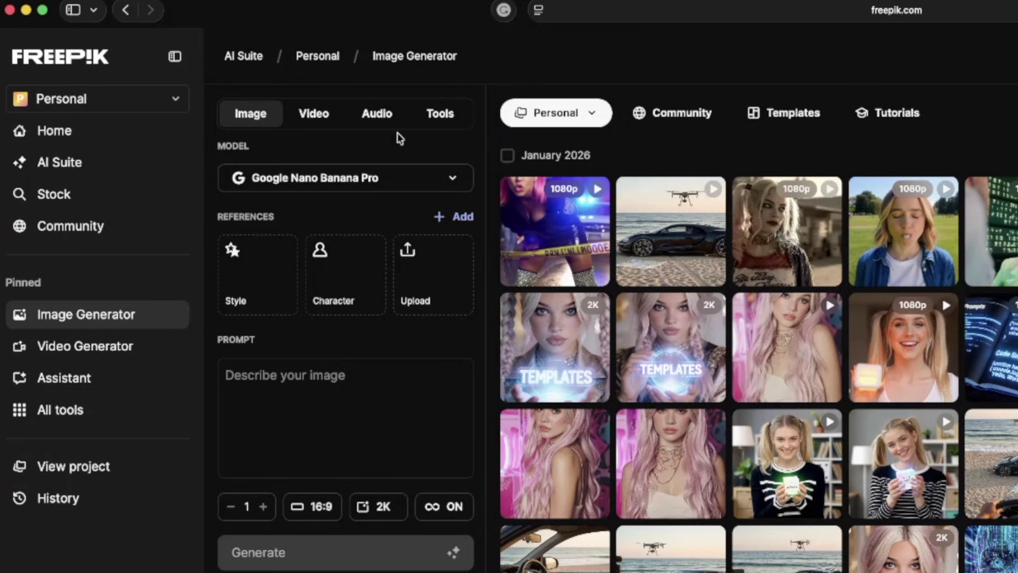
Check the Kling 2.6 video setup, then open the ElevenLabs Music generator under Audio
{"action": "left_click", "coordinate": [322, 117]}
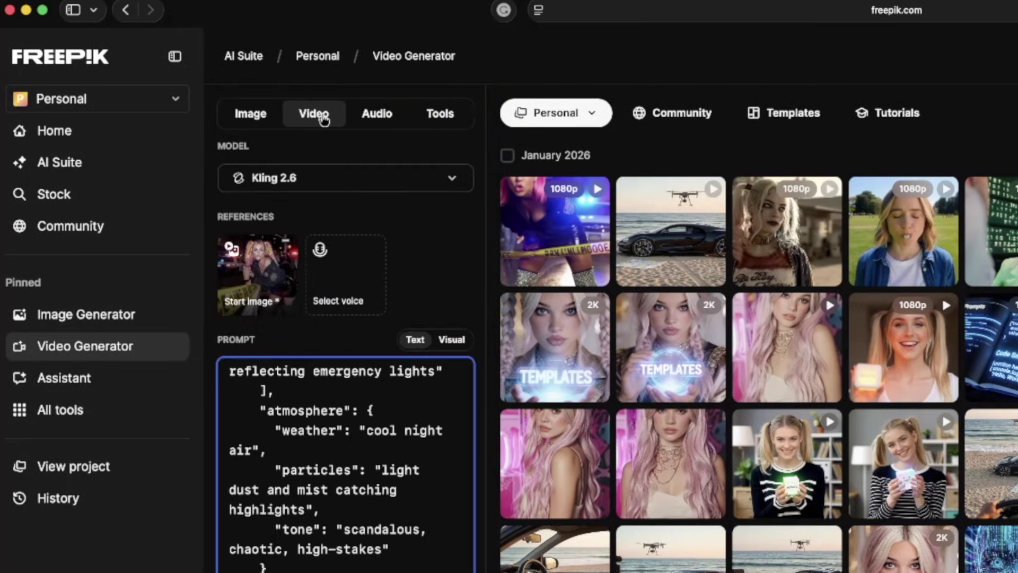
{"action": "left_click", "coordinate": [377, 119]}
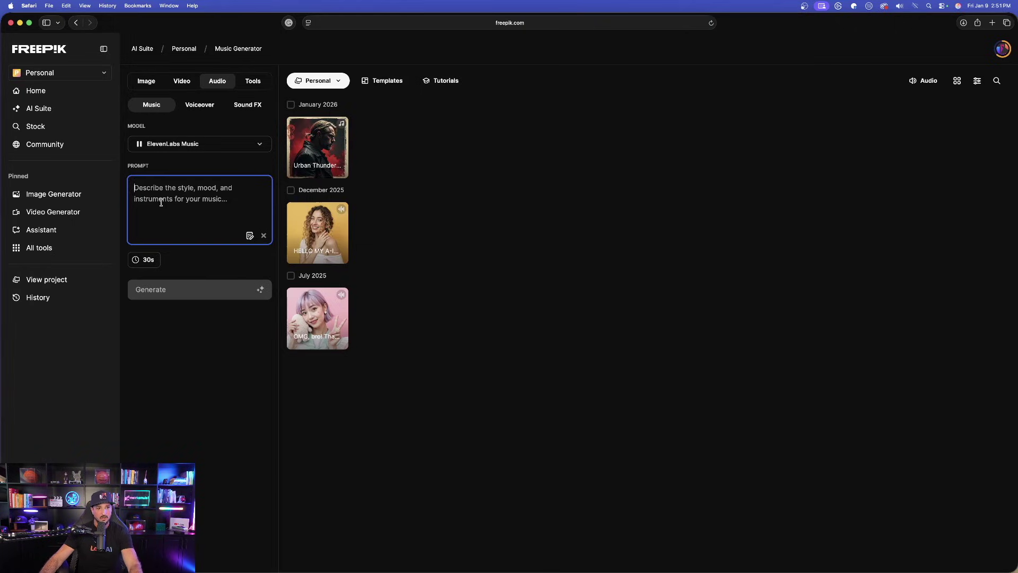
View Voiceover generation, then open Tools listing Variations, Mockup, Lip Sync and other AI tools
{"action": "left_click", "coordinate": [204, 106]}
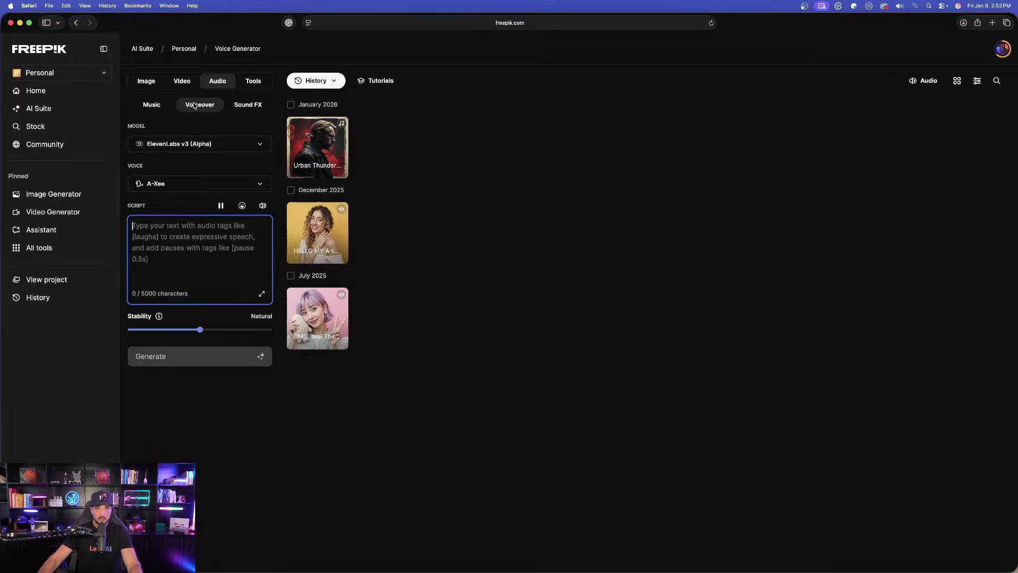
{"action": "left_click", "coordinate": [247, 78]}
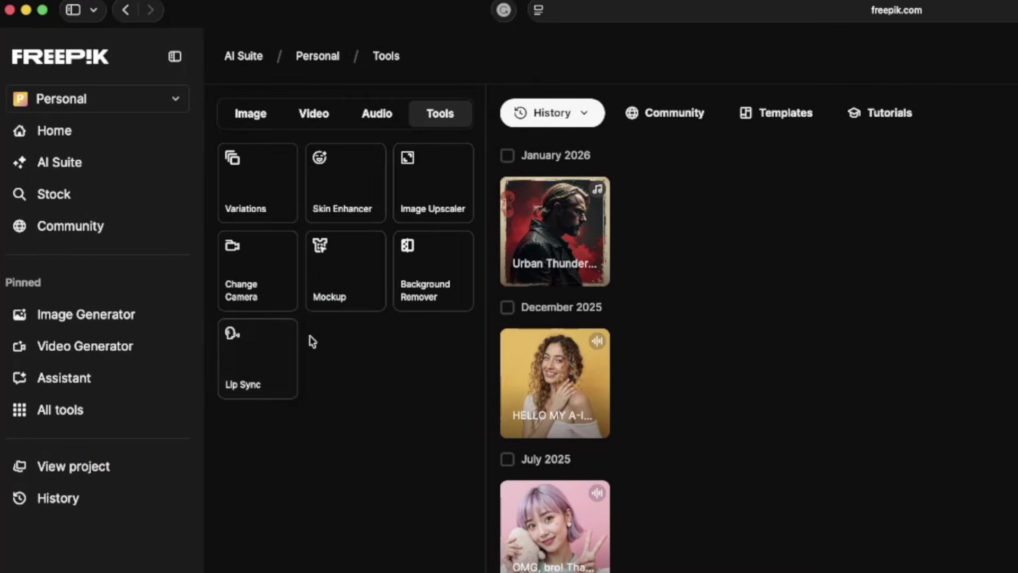
Open the Variations tool, copy the record's prompt text, and close both image preview windows
{"action": "left_click", "coordinate": [250, 190]}
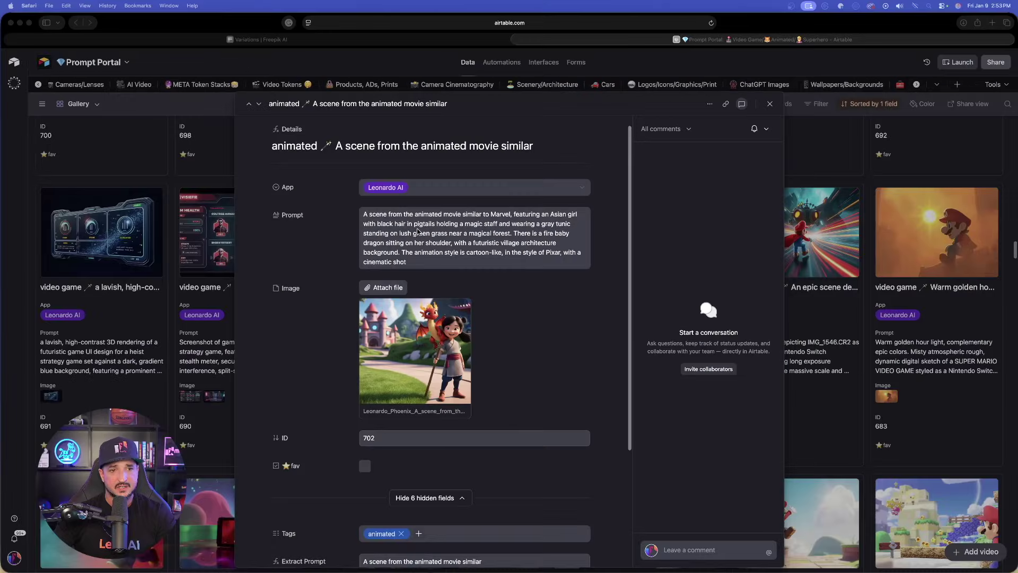
{"action": "left_click_drag", "start_coordinate": [411, 233], "coordinate": [448, 234]}
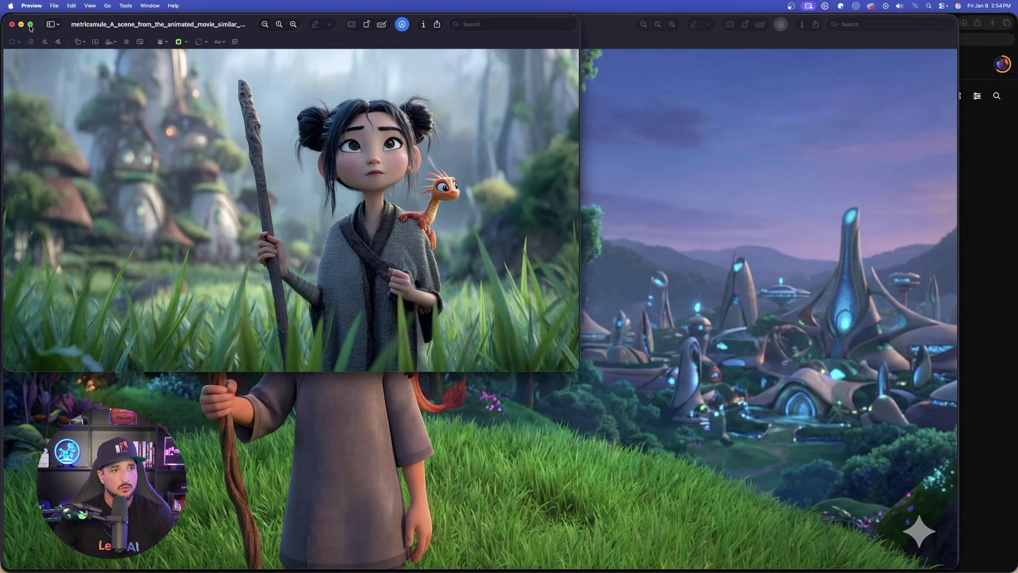
{"action": "left_click", "coordinate": [11, 25]}
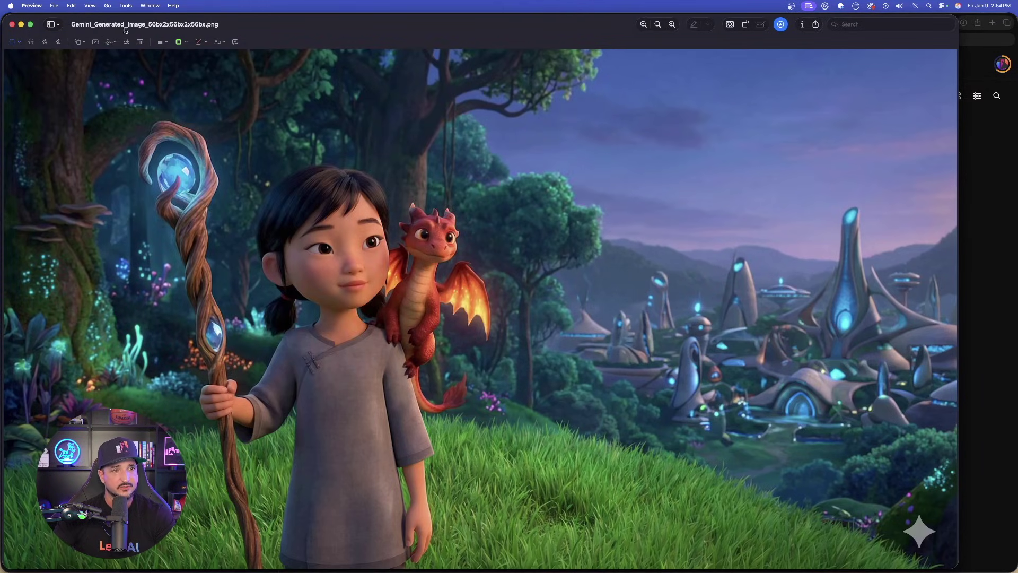
{"action": "left_click", "coordinate": [11, 25]}
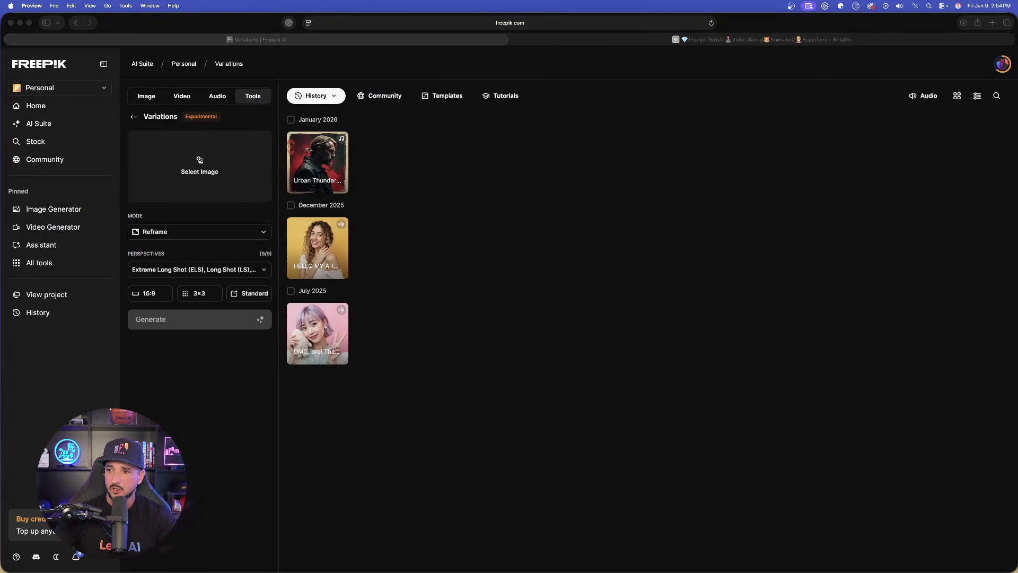
Load the girl-and-dragon image in Storyboard mode at 16:9, 3×3, and paste the Mega World narrative
{"action": "left_click_drag", "start_coordinate": [132, 196], "coordinate": [173, 170]}
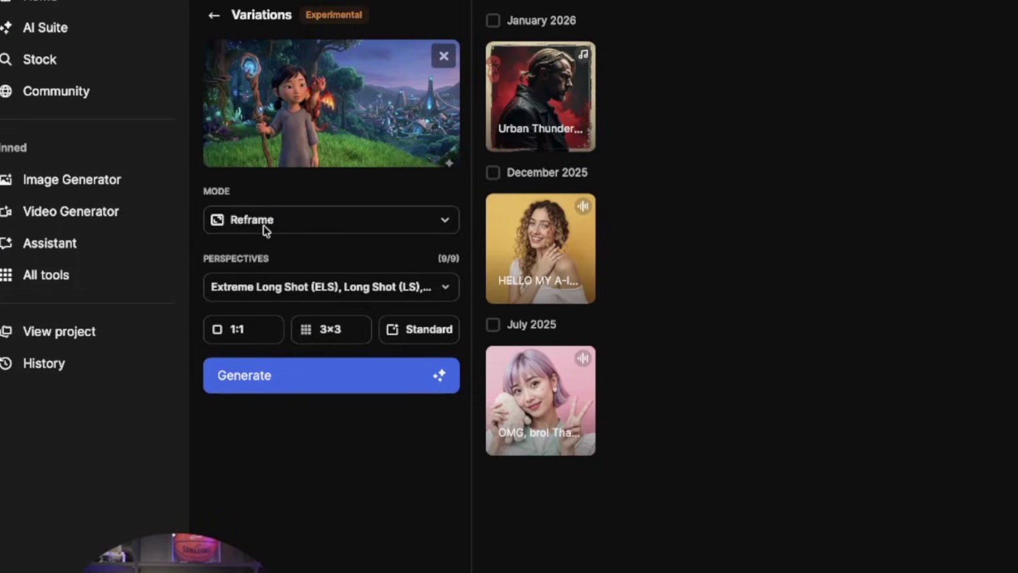
{"action": "left_click", "coordinate": [265, 230]}
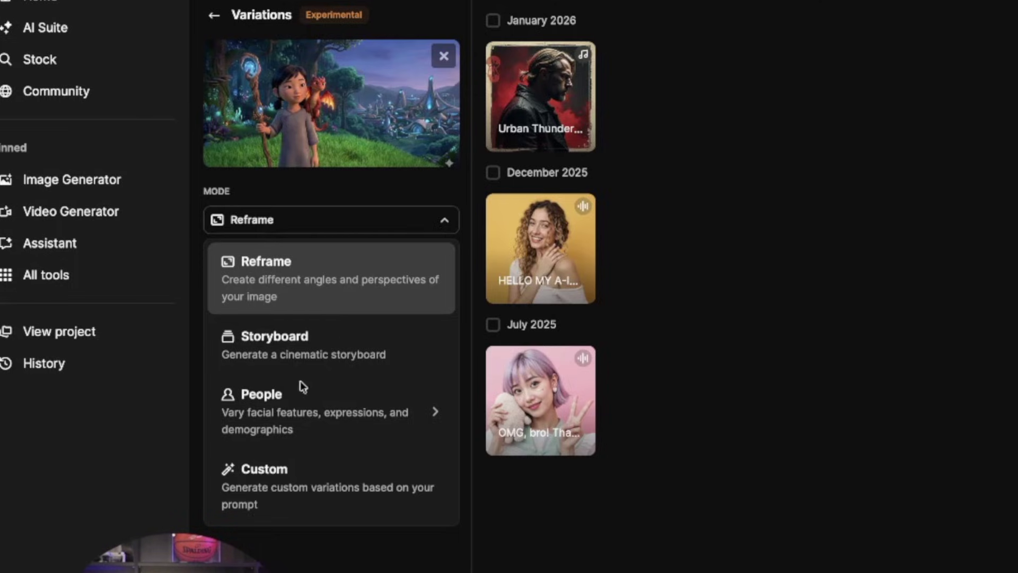
{"action": "left_click", "coordinate": [300, 366]}
{"action": "left_click", "coordinate": [247, 407]}
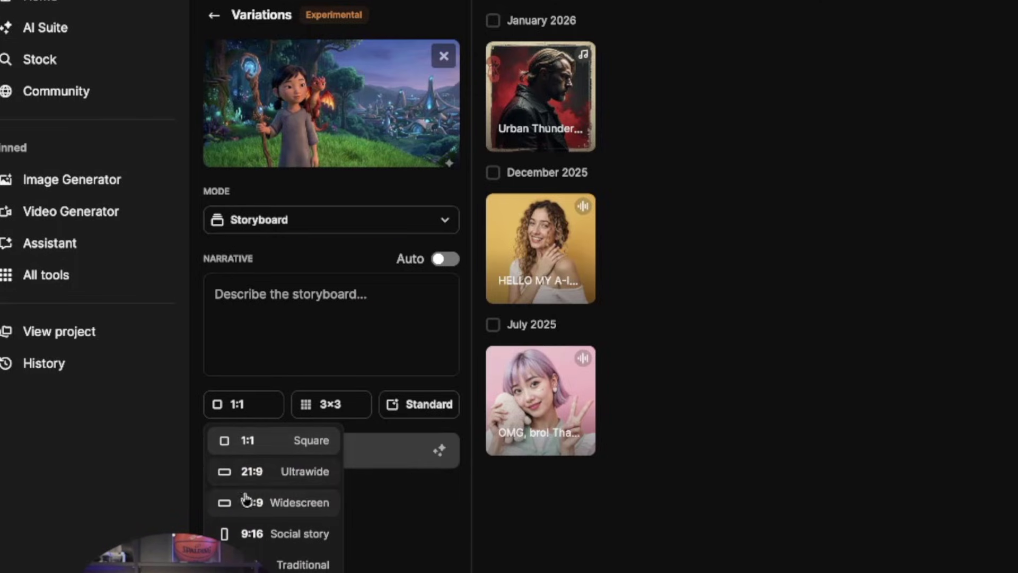
{"action": "left_click", "coordinate": [289, 504]}
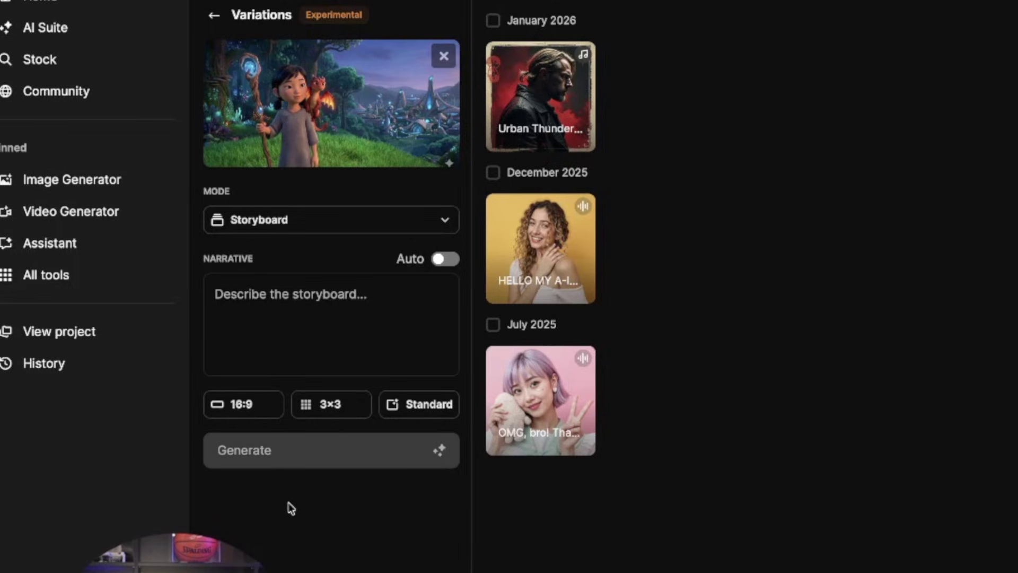
{"action": "left_click", "coordinate": [332, 409]}
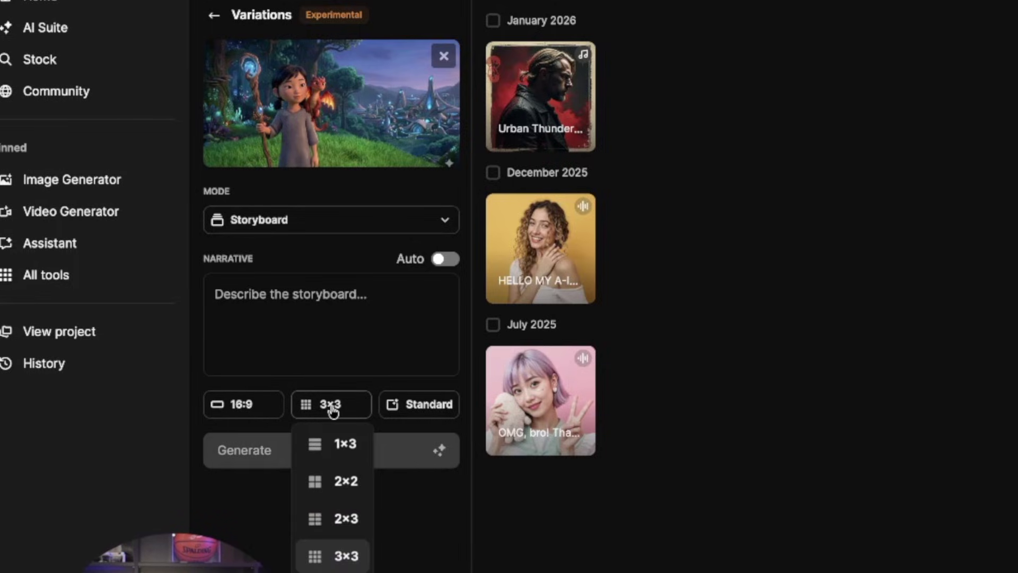
{"action": "left_click", "coordinate": [351, 556]}
{"action": "left_click", "coordinate": [338, 308]}
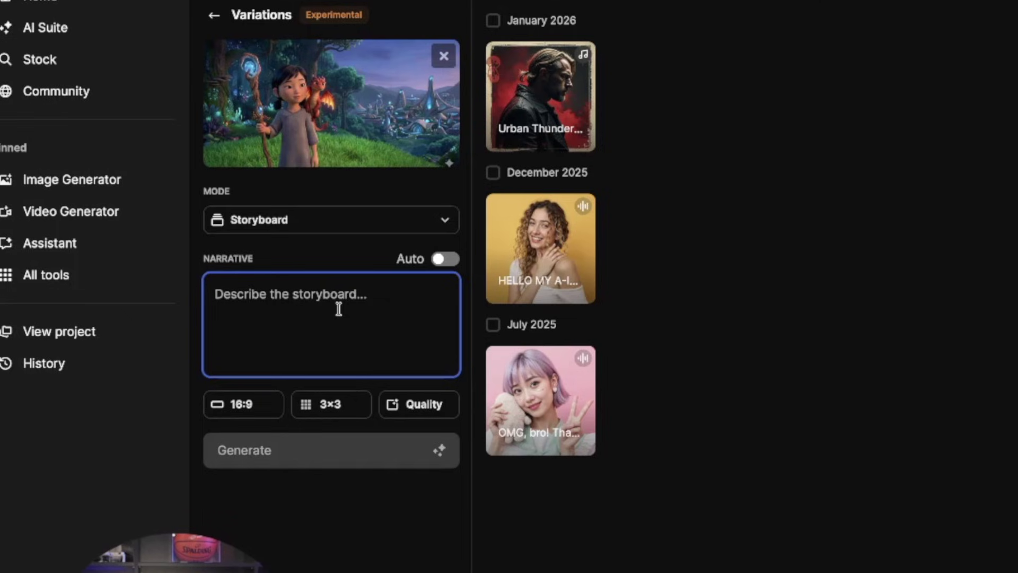
{"action": "type", "text": "music style video, the girl walks with her pet dragon on her shoulder from a fantasy surreal environment to a modern city landscape: Mega World"}
{"action": "left_click", "coordinate": [965, 354]}
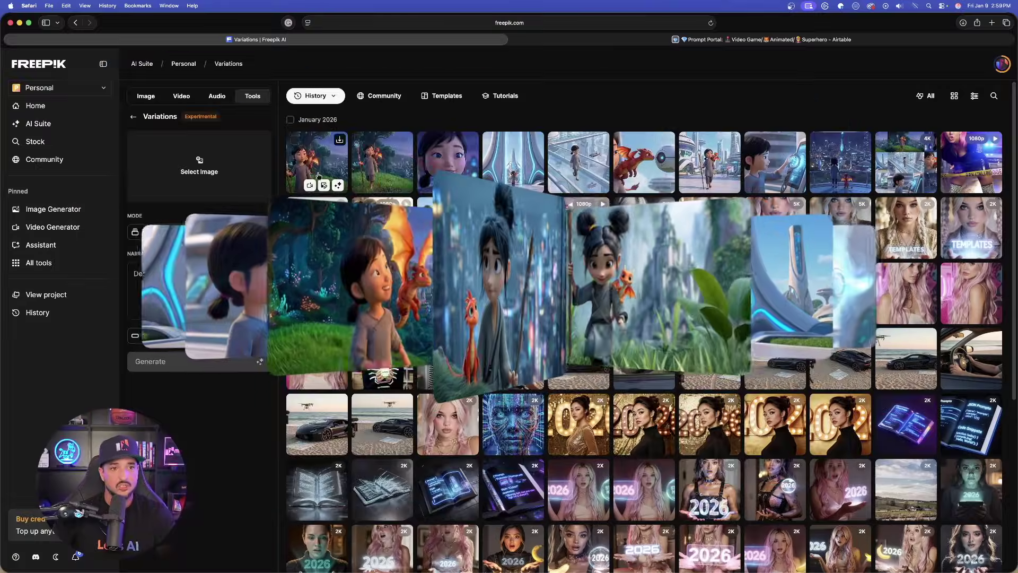
Page through the Mega World storyboard frames, from The Descent to City Overlook, ending on the 5504×3072 3×3 grid
{"action": "left_click", "coordinate": [329, 164]}
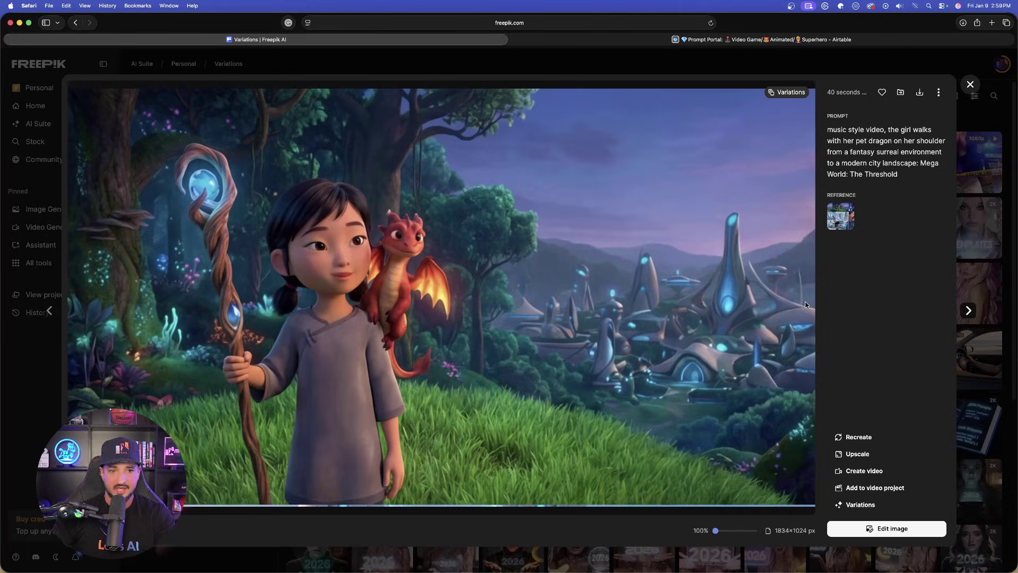
{"action": "left_click", "coordinate": [969, 313]}
{"action": "left_click", "coordinate": [969, 313]}
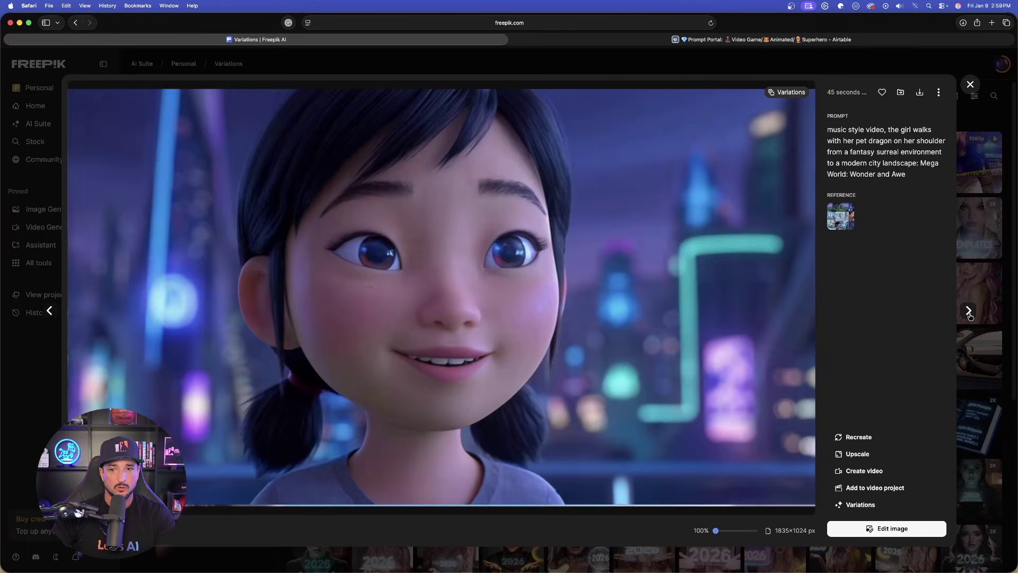
{"action": "left_click", "coordinate": [969, 313]}
{"action": "left_click", "coordinate": [969, 313]}
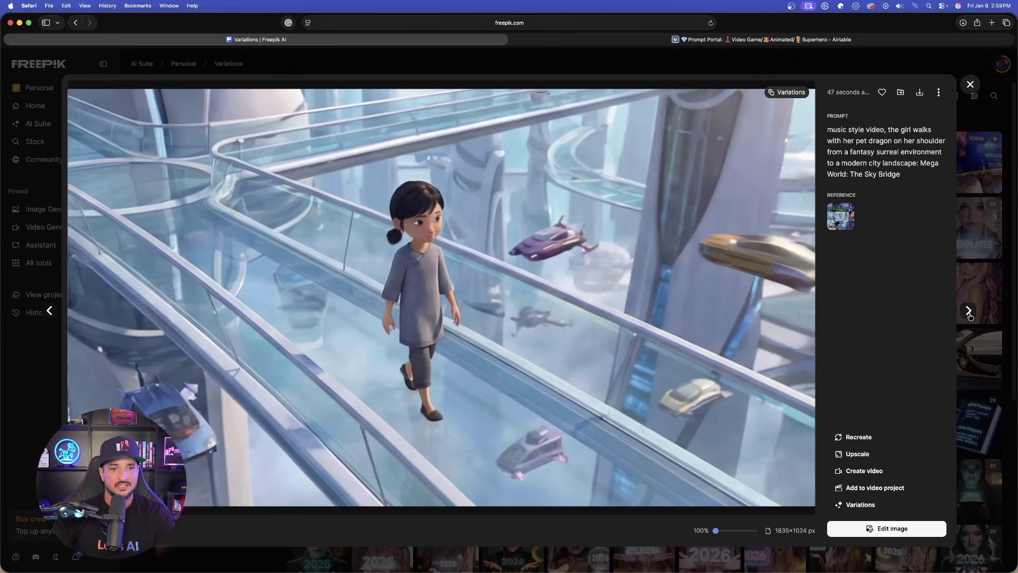
{"action": "left_click", "coordinate": [969, 313]}
{"action": "left_click", "coordinate": [969, 313]}
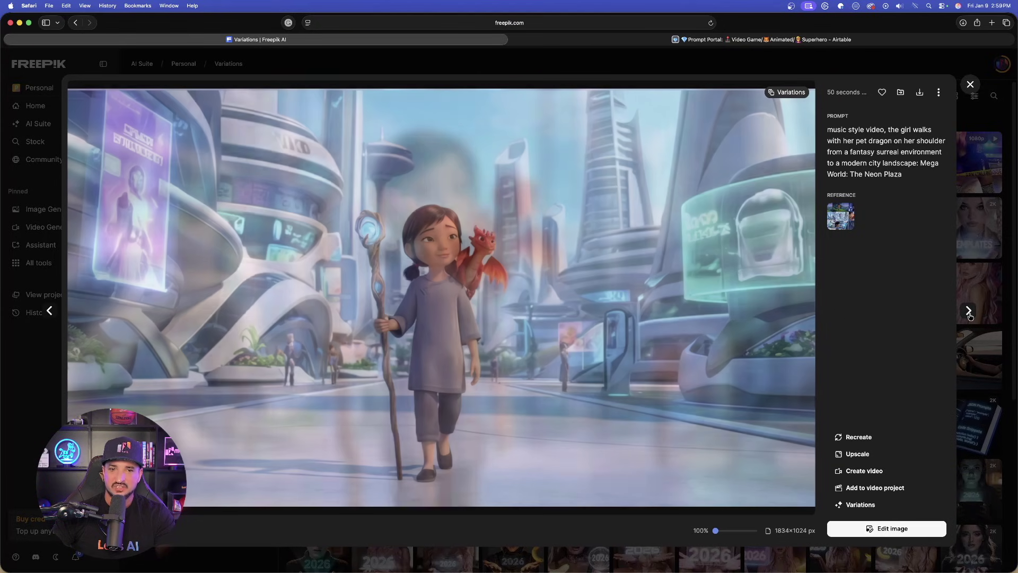
{"action": "left_click", "coordinate": [968, 312]}
{"action": "left_click", "coordinate": [969, 313]}
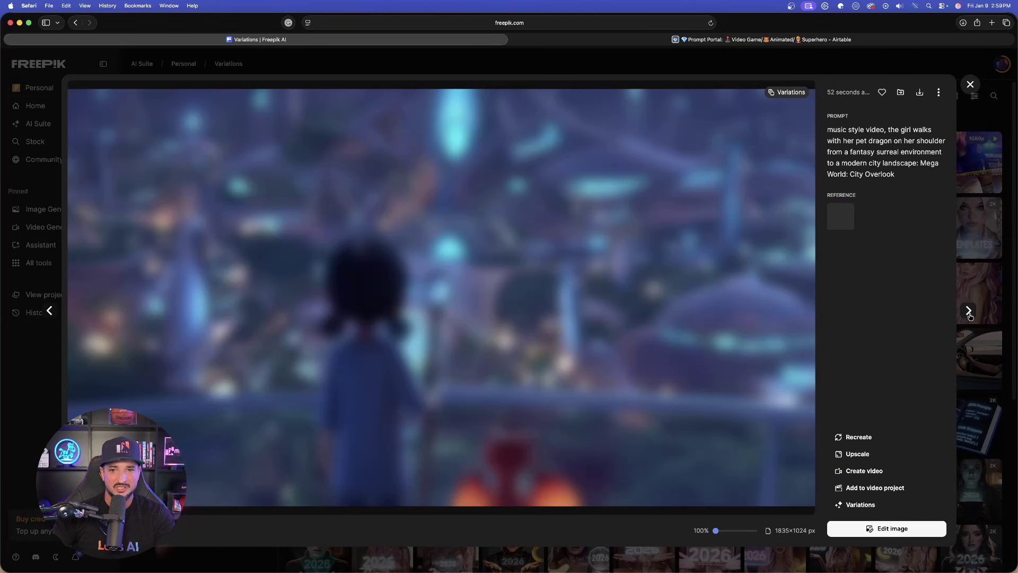
{"action": "left_click", "coordinate": [969, 313]}
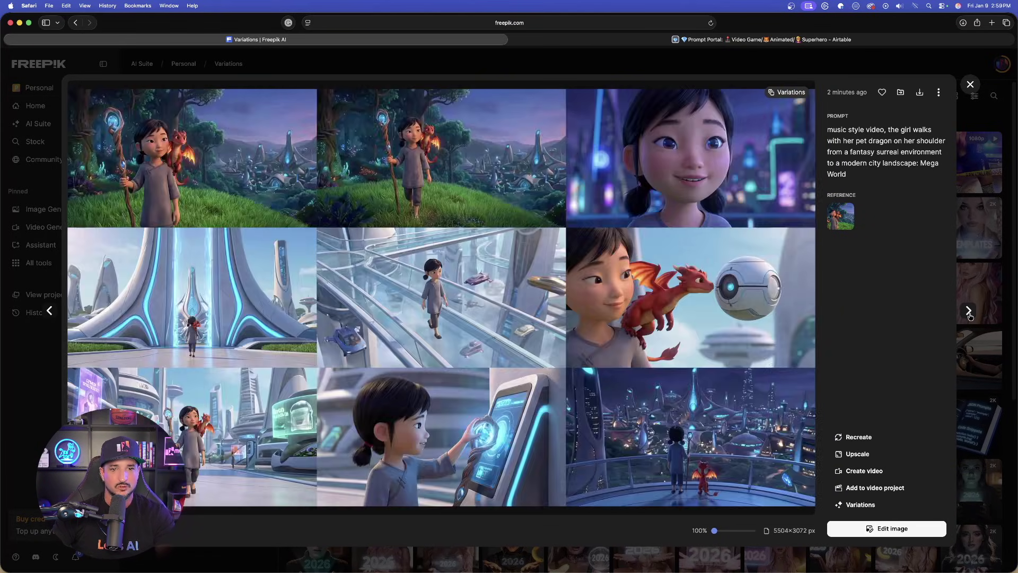